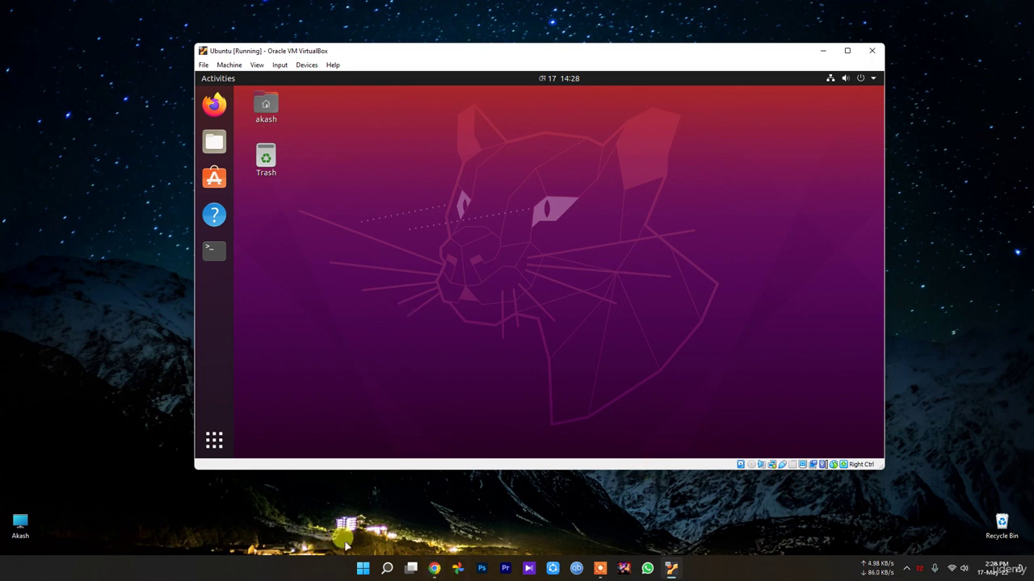
- From a new terminal, run 'sudo gedit /etc/default/grab &' to edit the file as root in the background
left_click(307, 518)
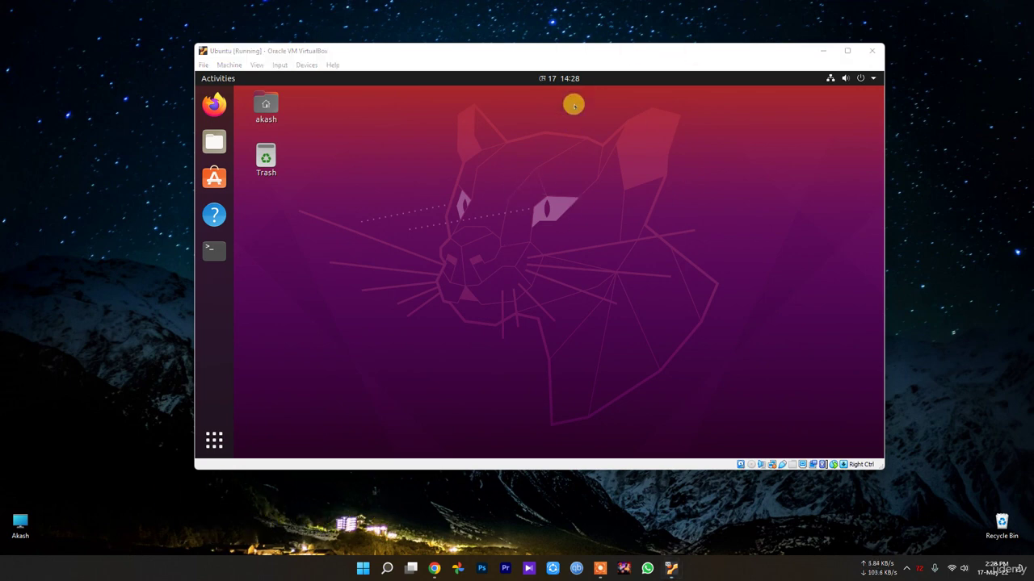
left_click_drag(545, 55, 555, 65)
left_click(535, 317)
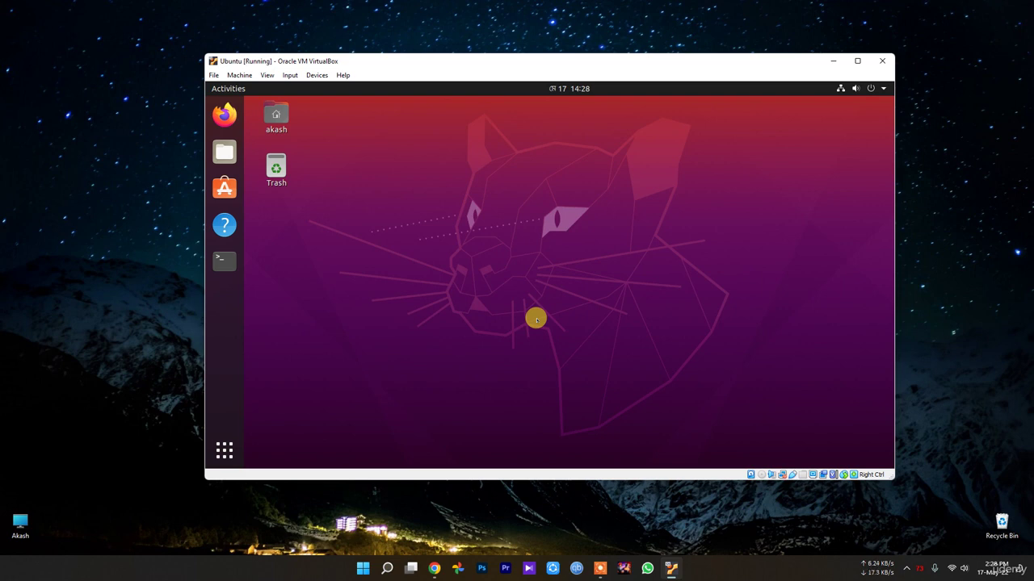
left_click(233, 254)
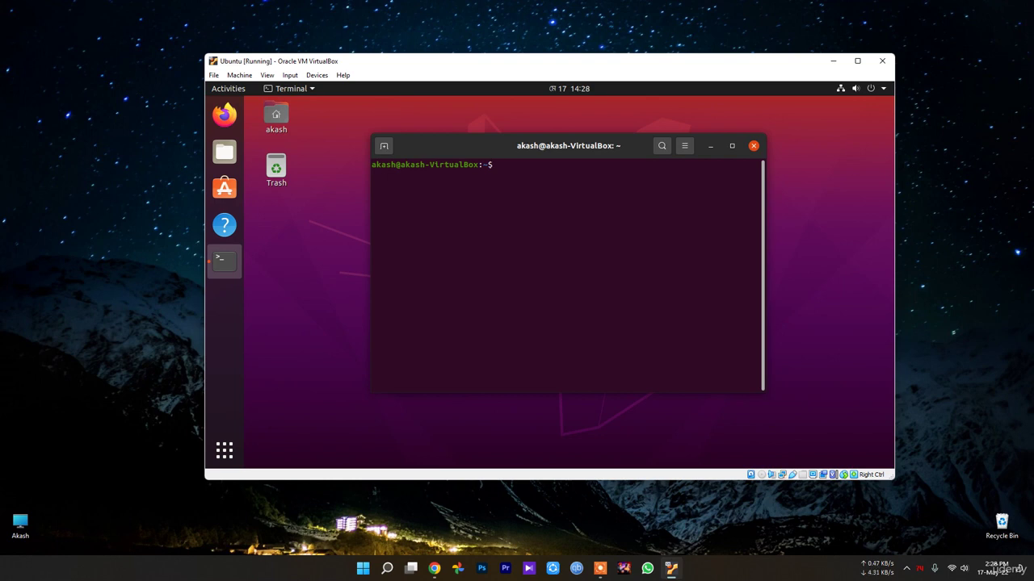
type("sudo ")
type("ge")
type("ded")
type("it")
key("BackSpace")
key("BackSpace")
key("BackSpace")
key("BackSpace")
key("BackSpace")
type("dit /etc/default/grab")
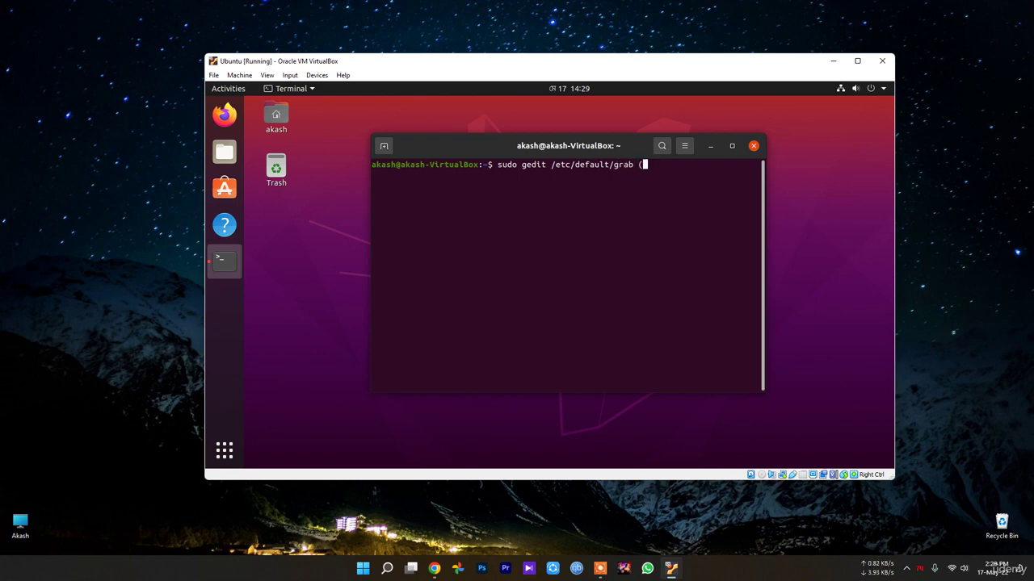
type(" &")
key("Return")
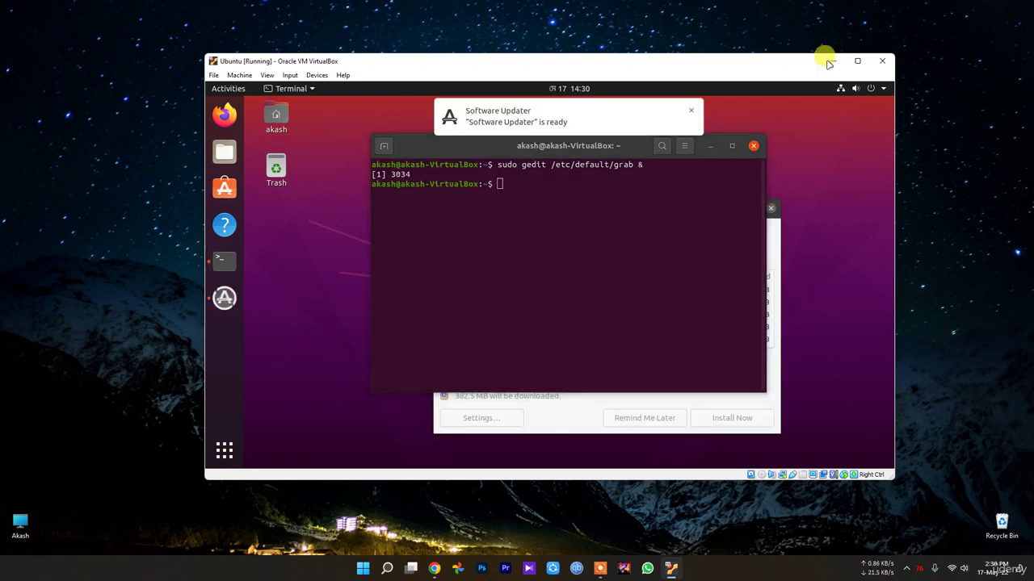
- Close the terminal and open the update settings, keeping the subscription to all updates
left_click(704, 146)
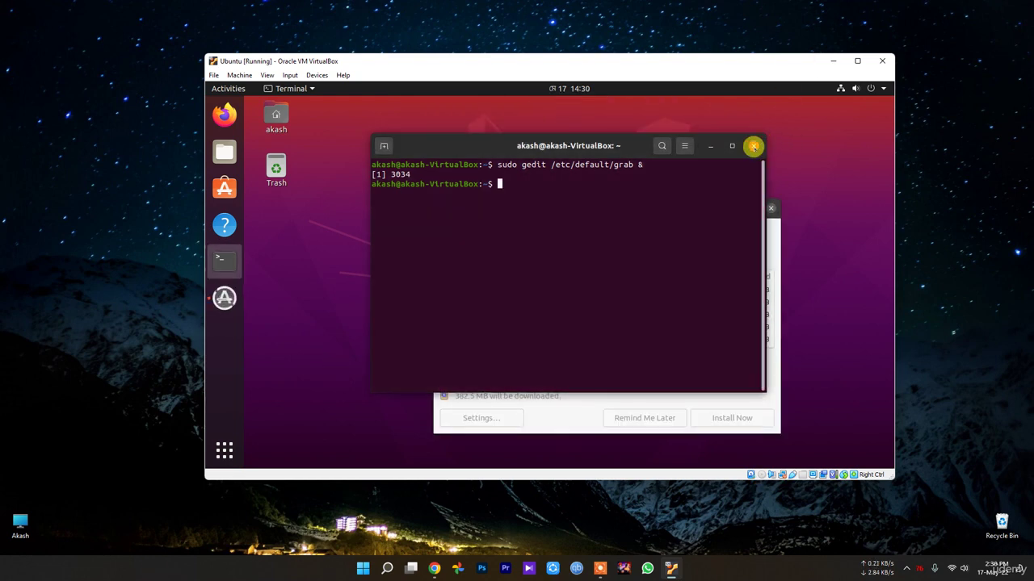
left_click(759, 146)
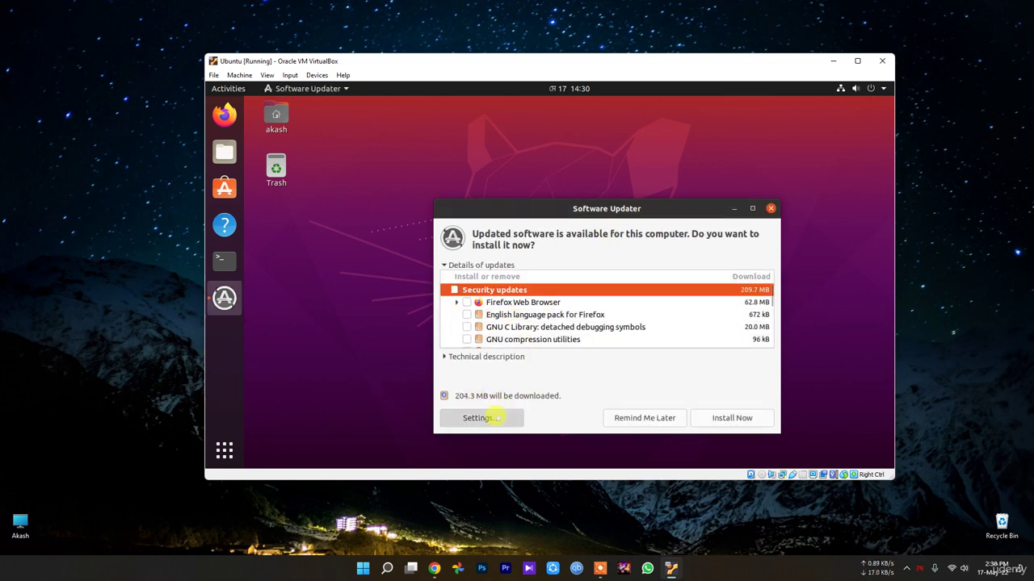
left_click(498, 417)
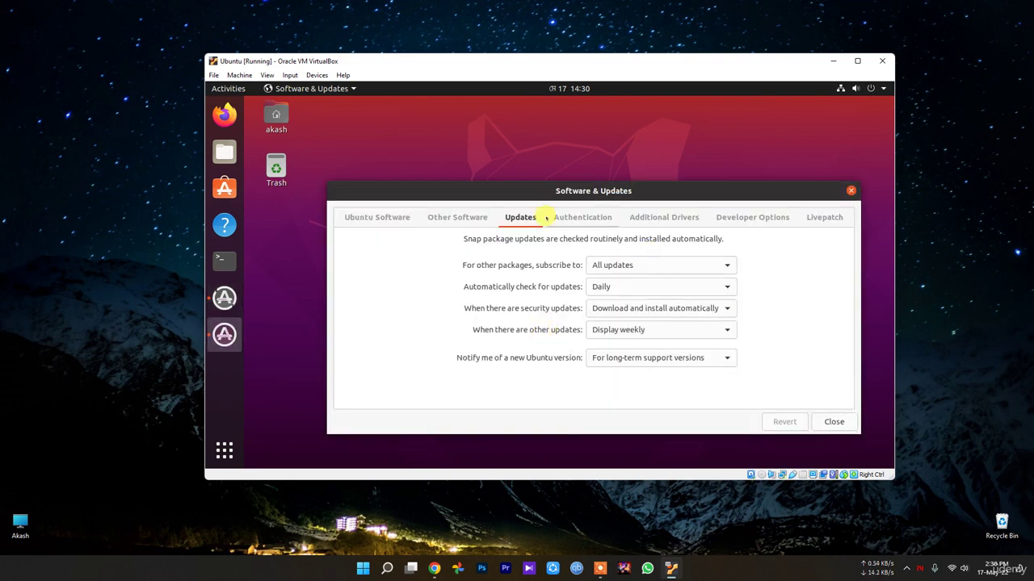
left_click(651, 266)
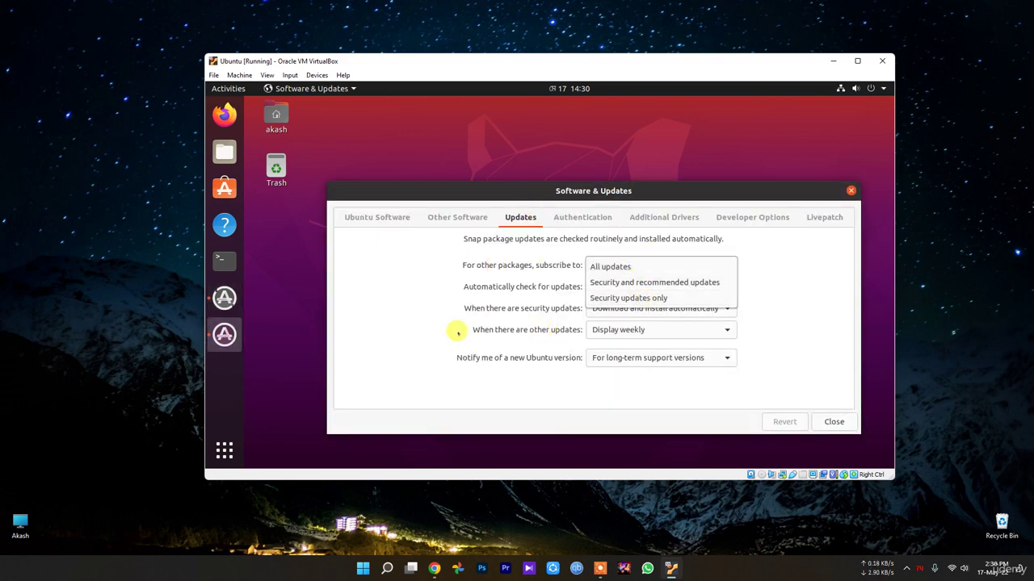
left_click(628, 266)
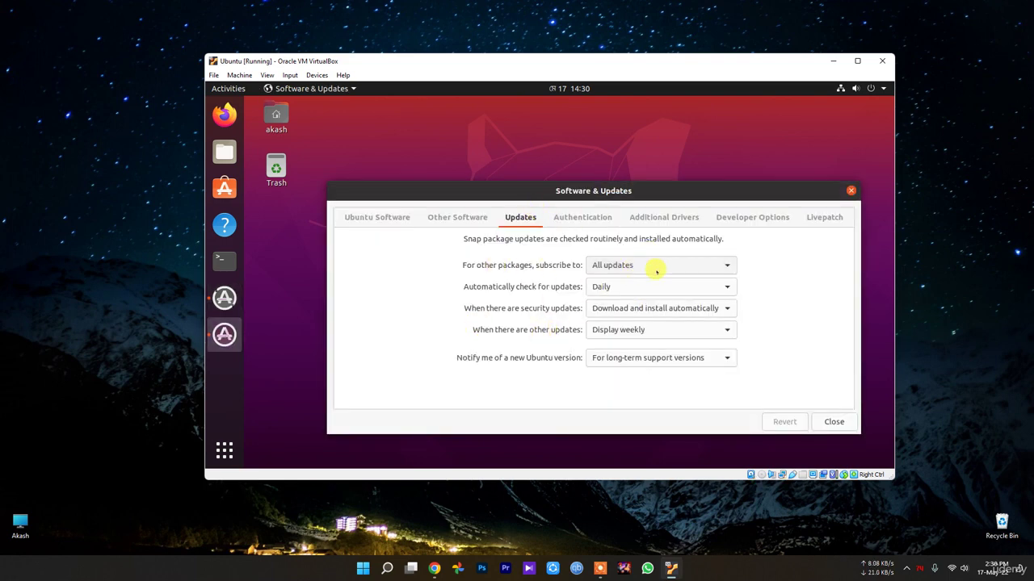
left_click_drag(732, 191, 703, 175)
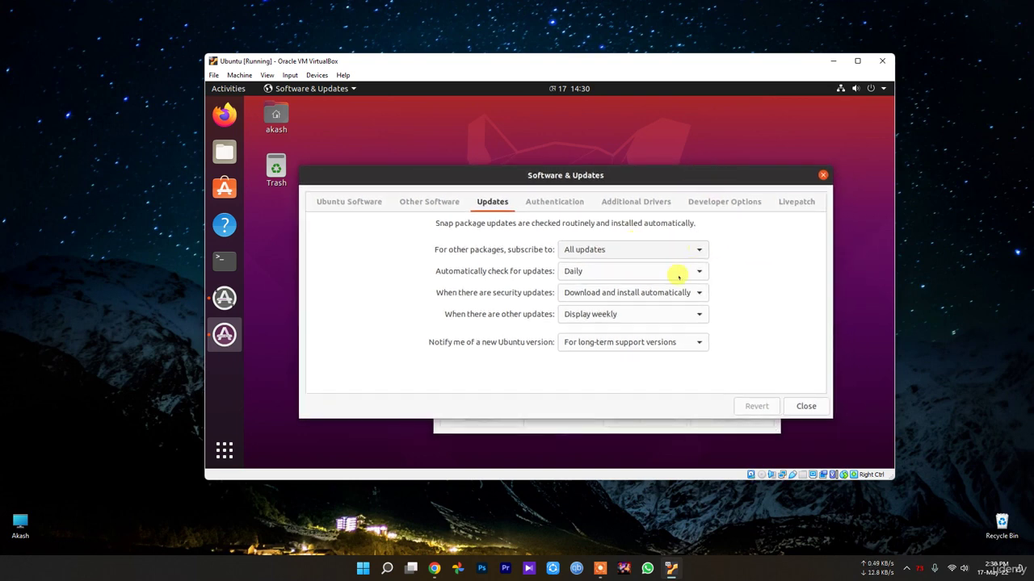
- Switch the update subscription to security updates only, authenticating with the password
left_click(678, 272)
left_click(538, 203)
left_click(682, 251)
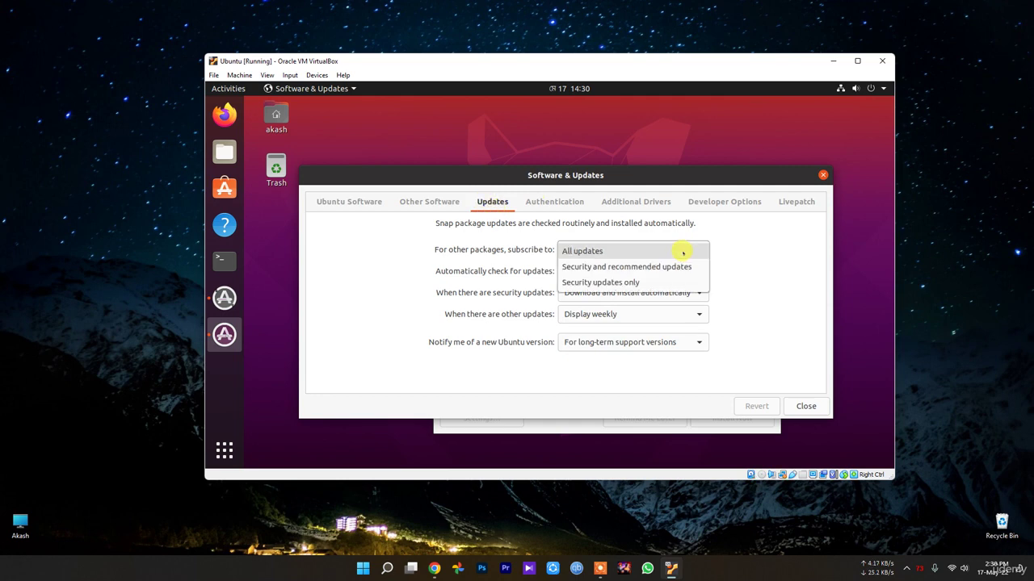
left_click(638, 281)
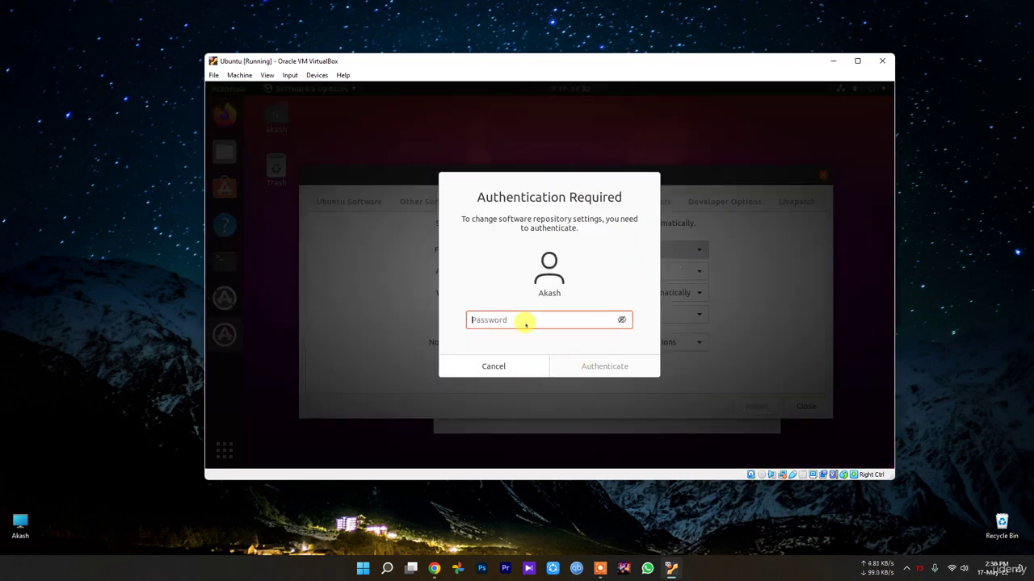
type("******")
key("Return")
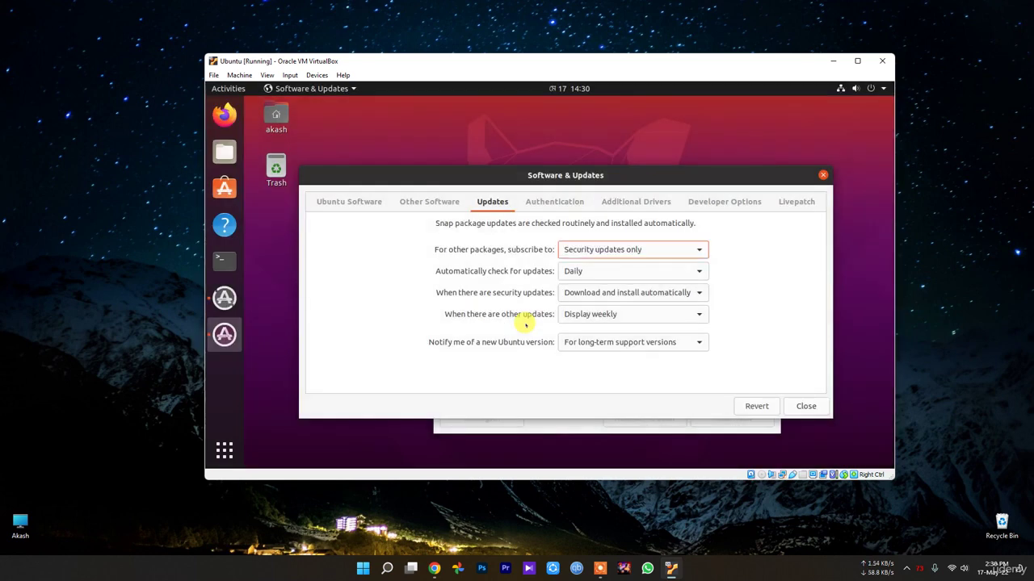
- Set checks to Never, security updates immediately, others every two weeks, and no release notifications
left_click(590, 271)
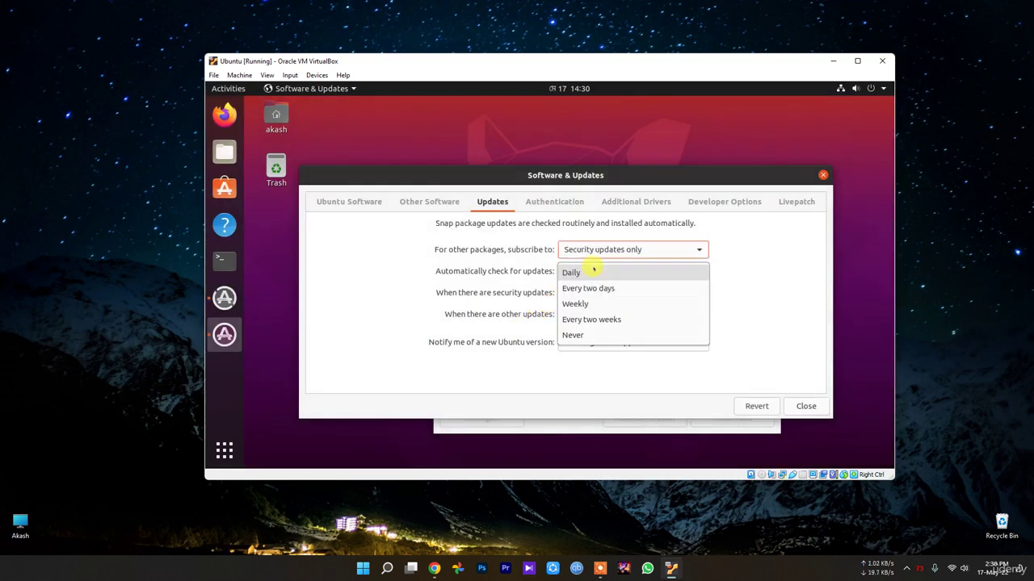
left_click(611, 334)
left_click(595, 295)
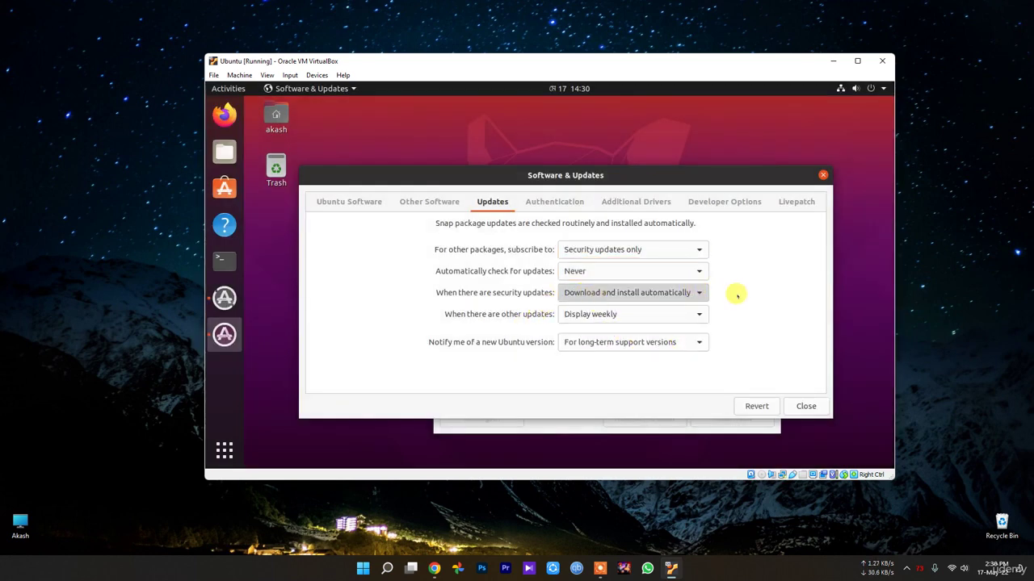
left_click(691, 294)
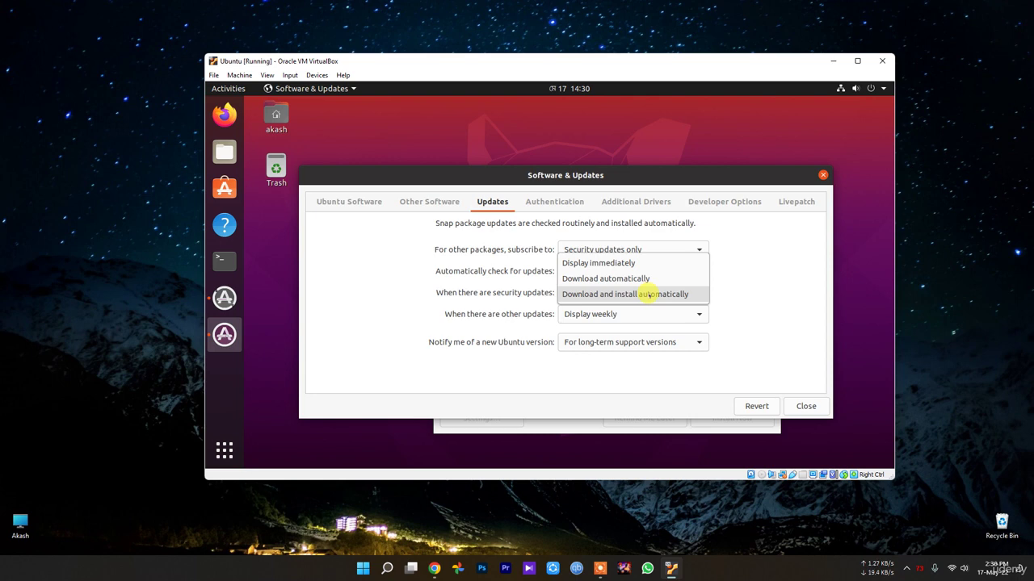
left_click(630, 263)
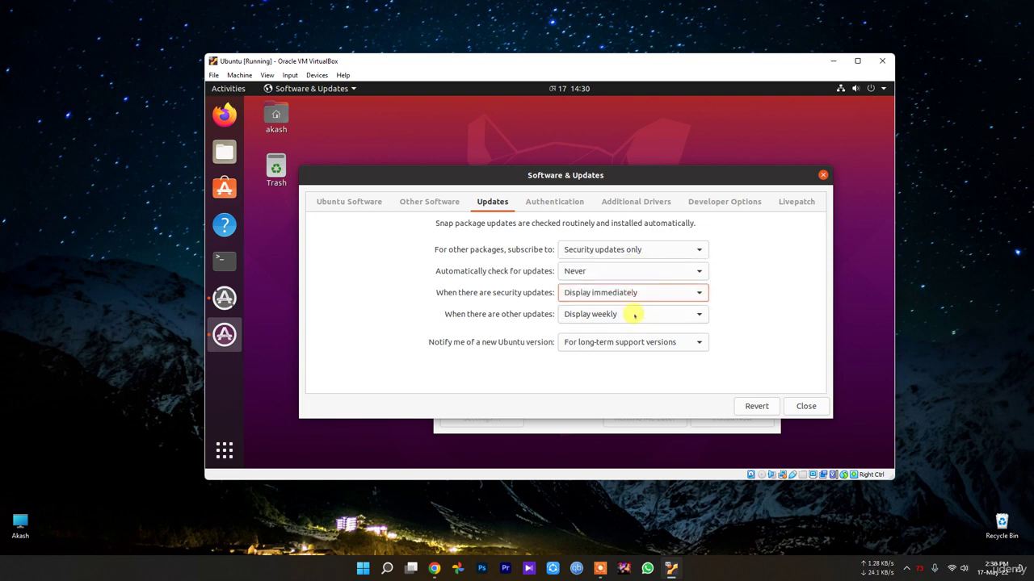
left_click(630, 313)
left_click(637, 331)
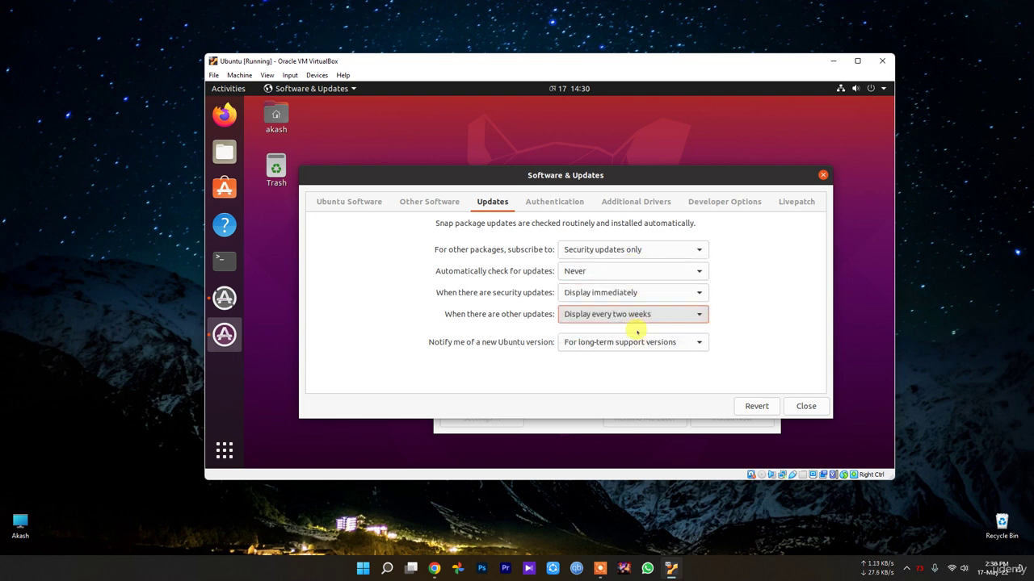
left_click(629, 342)
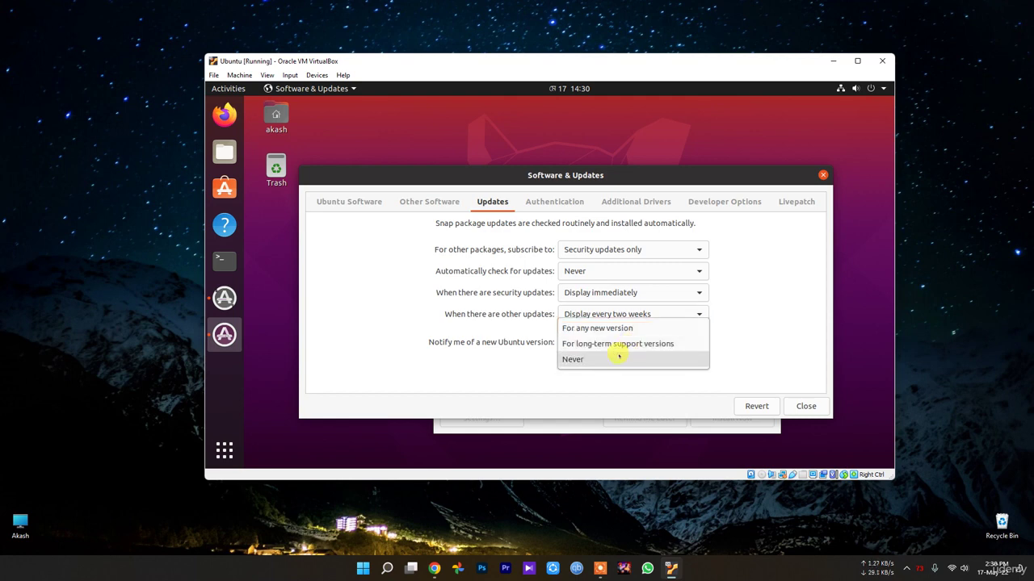
left_click(618, 358)
- Revert the subscription changes, close the settings, and reload the software information
left_click(756, 406)
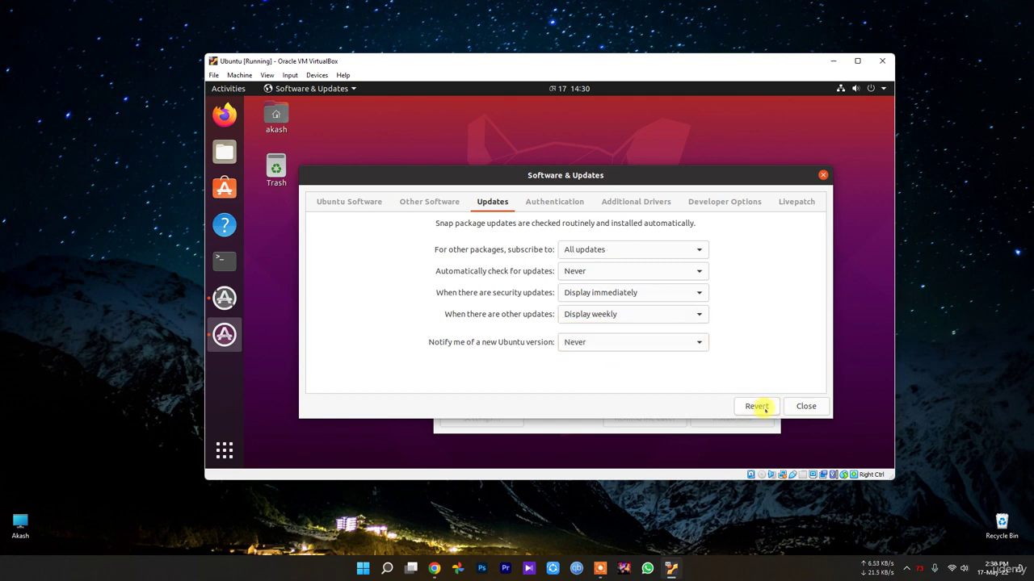
left_click(803, 406)
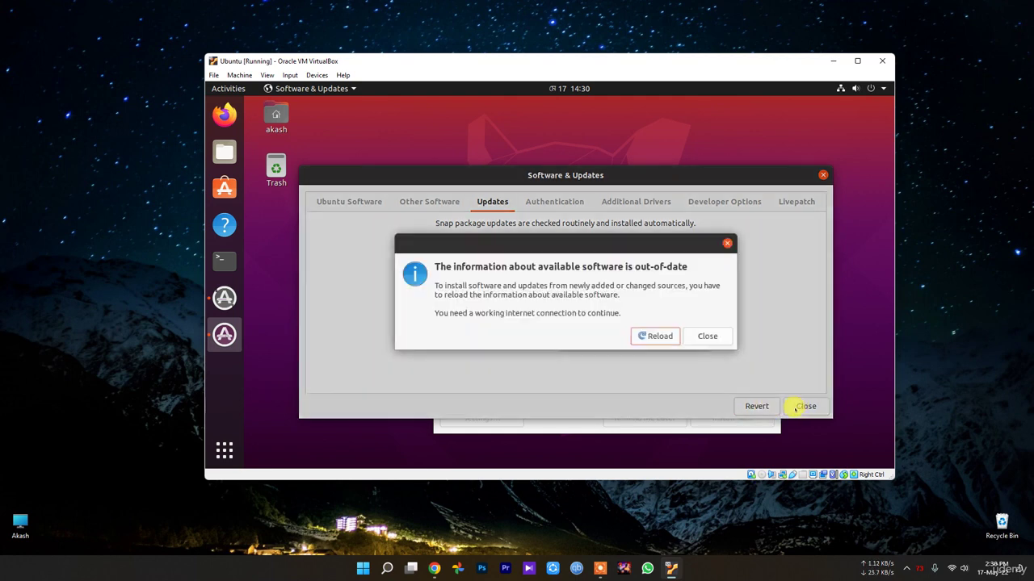
left_click(655, 336)
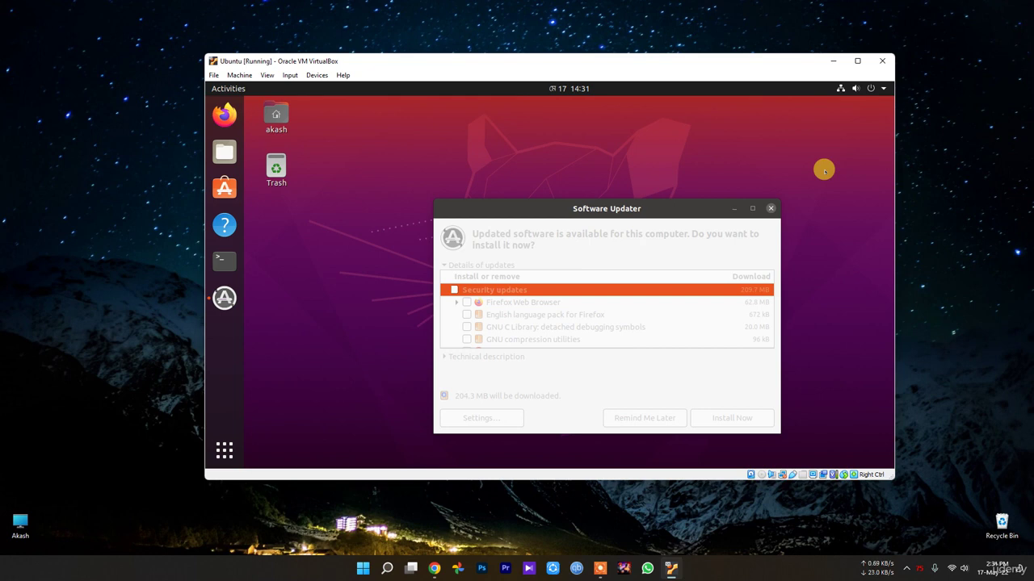
- Close the Software Updater window, leaving the pending updates uninstalled
left_click(767, 207)
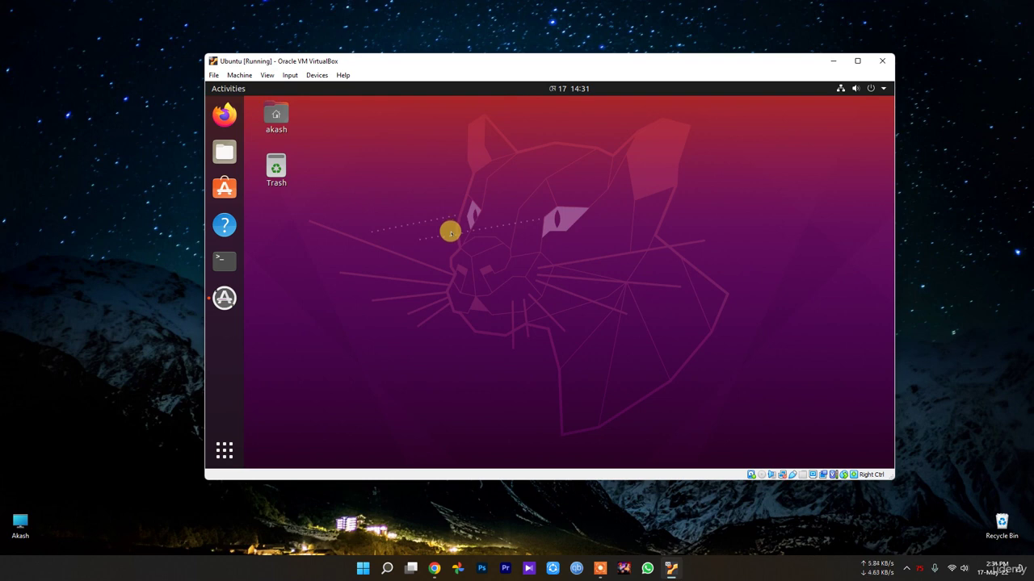
left_click(221, 445)
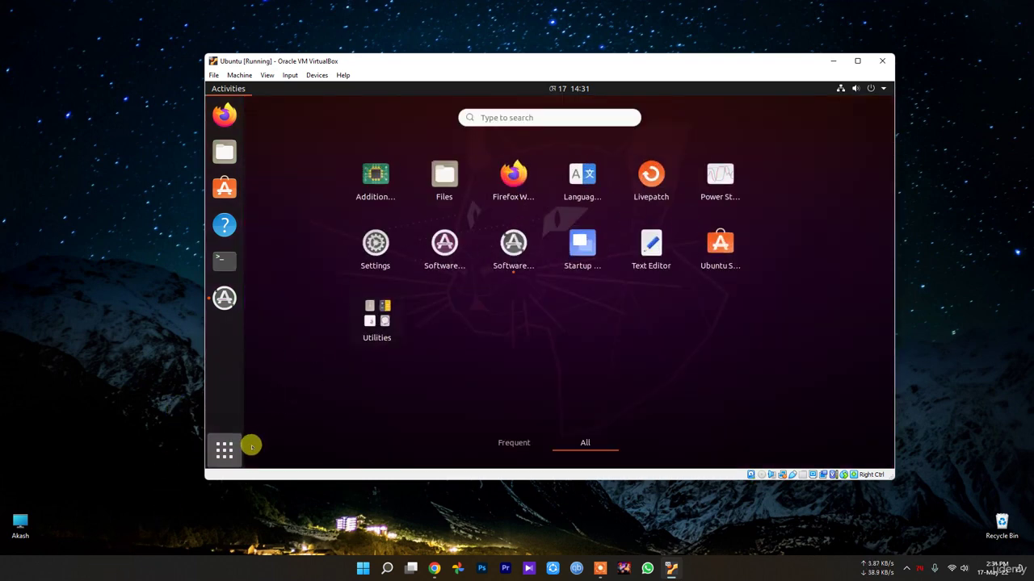
type("start")
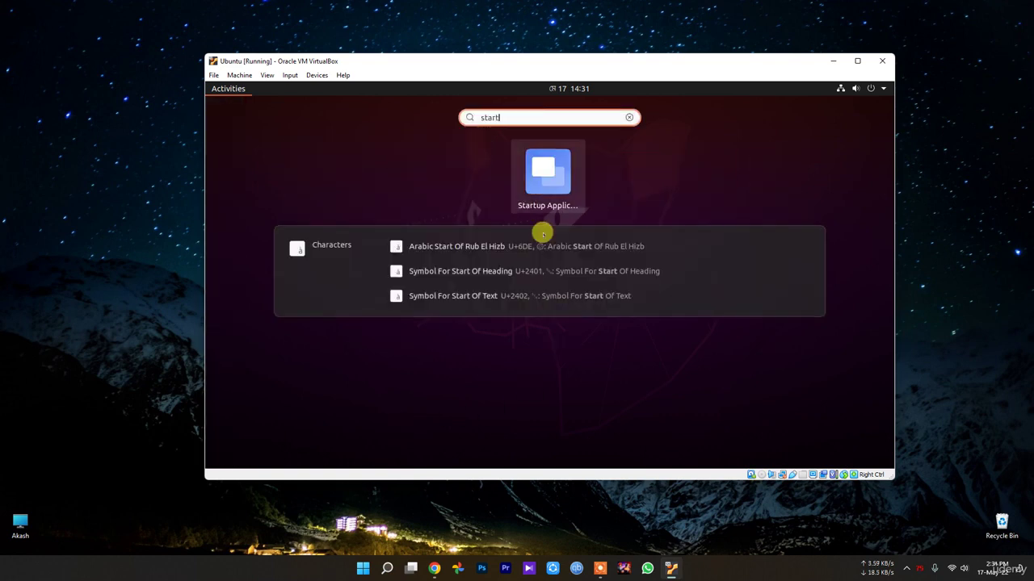
left_click(519, 165)
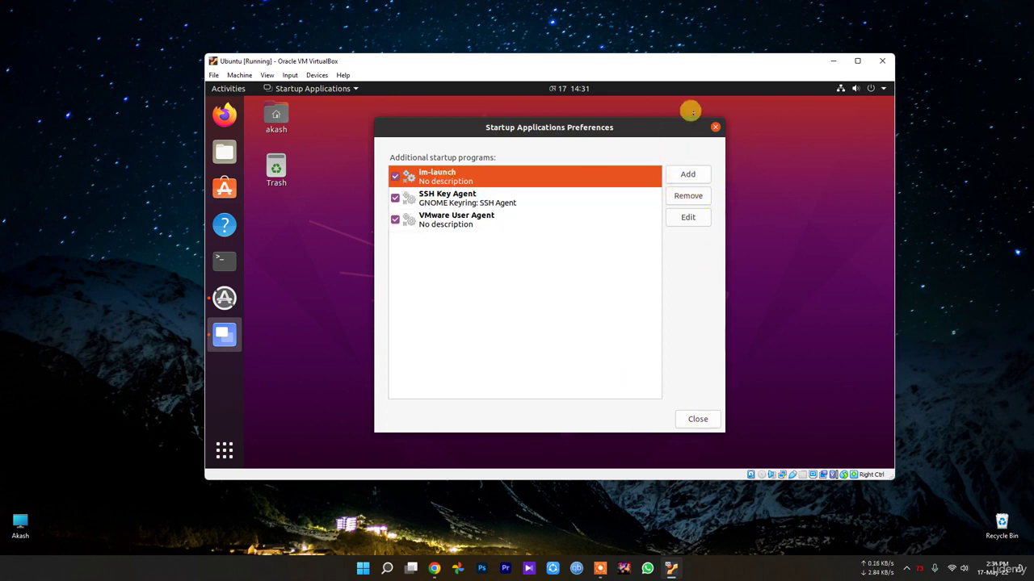
left_click(715, 127)
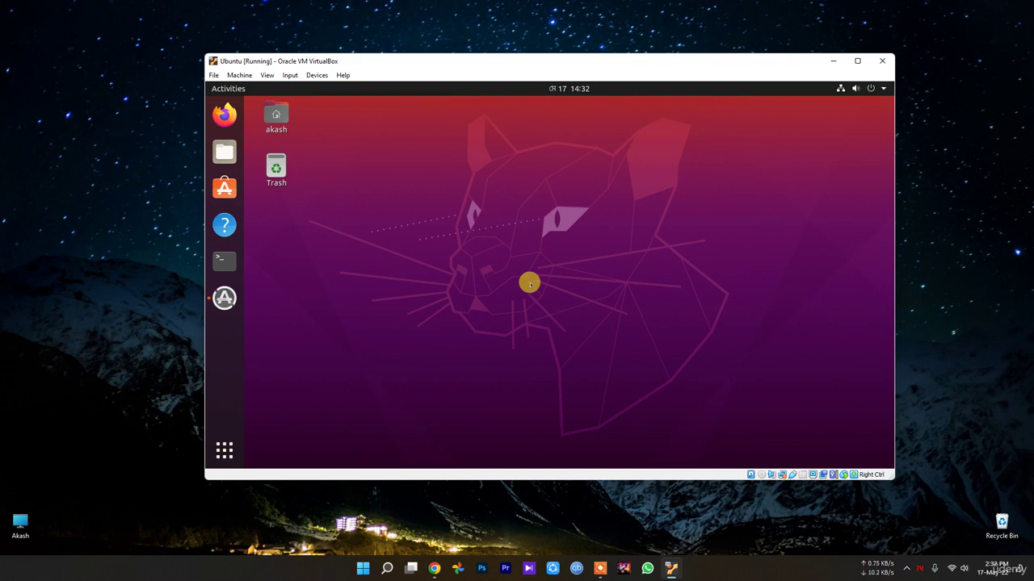
- Raise Software Updater from the dock and dismiss it without updating
left_click(225, 298)
left_click(771, 207)
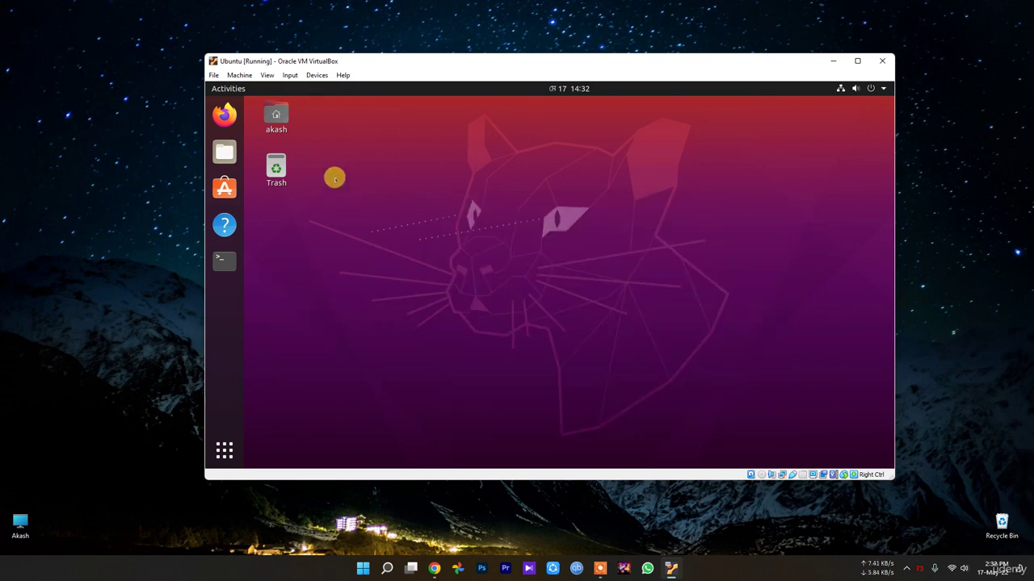
- Install preload with 'sudo apt install preload', authenticate, then close the terminal
left_click(239, 255)
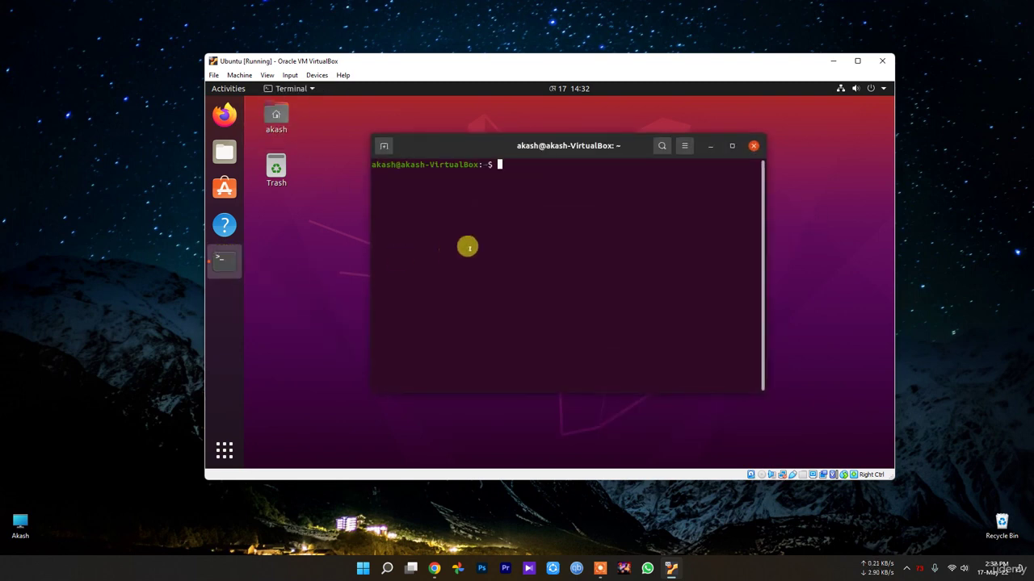
type("sudo ")
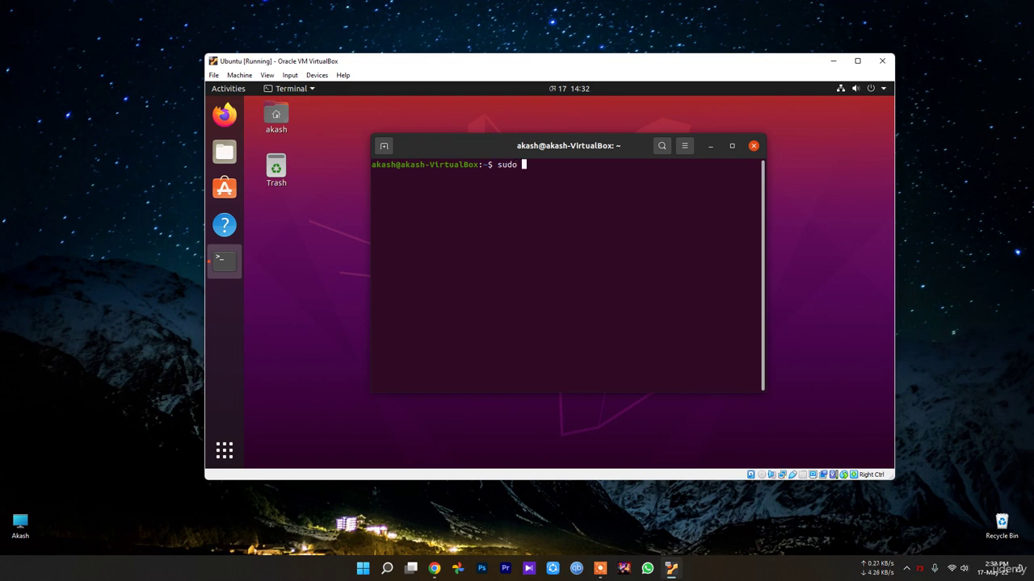
type("apt install preload")
key("Return")
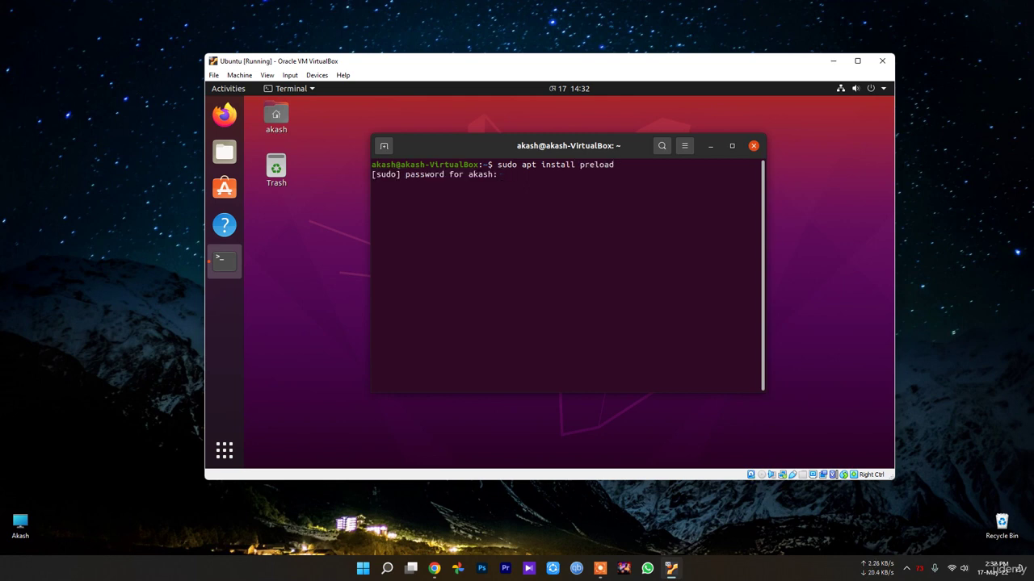
key("Return")
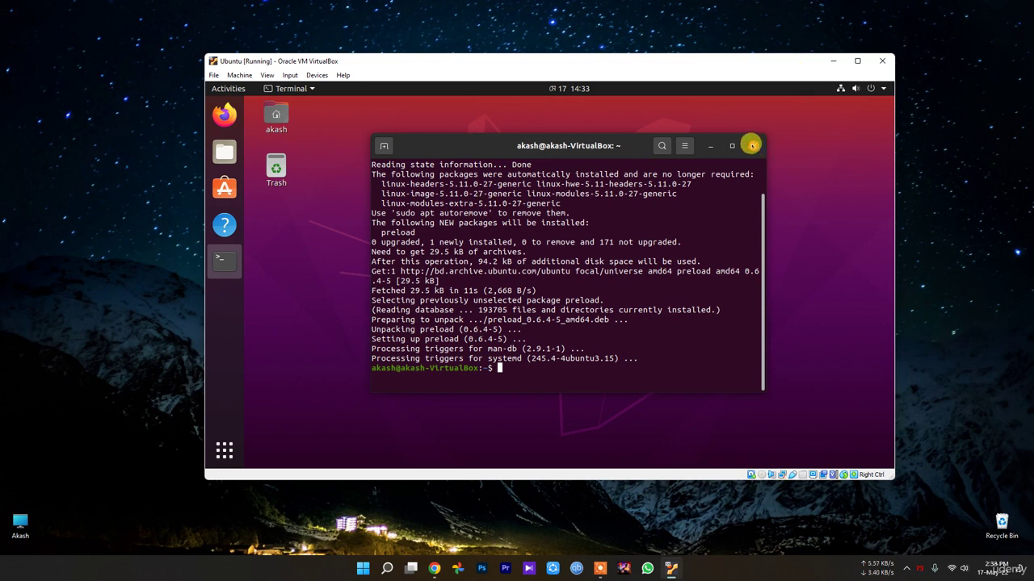
left_click(754, 146)
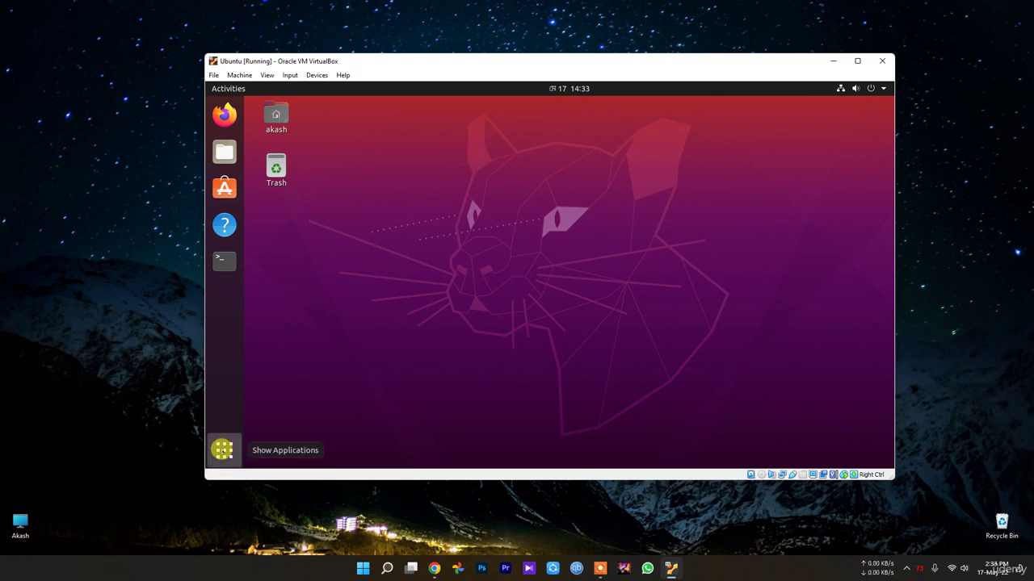
- Review the installed applications list in Settings > Applications
left_click(224, 450)
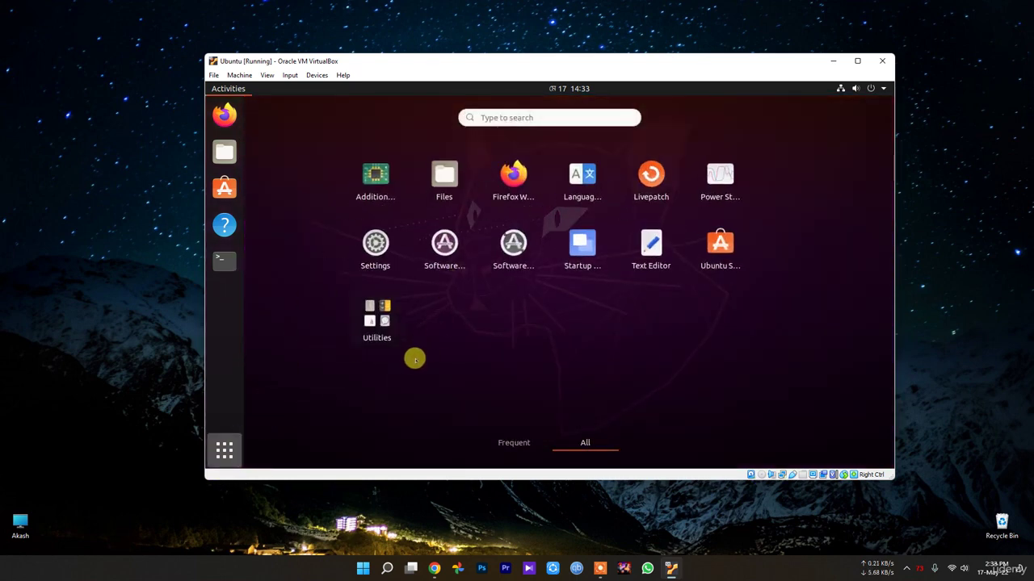
left_click(373, 242)
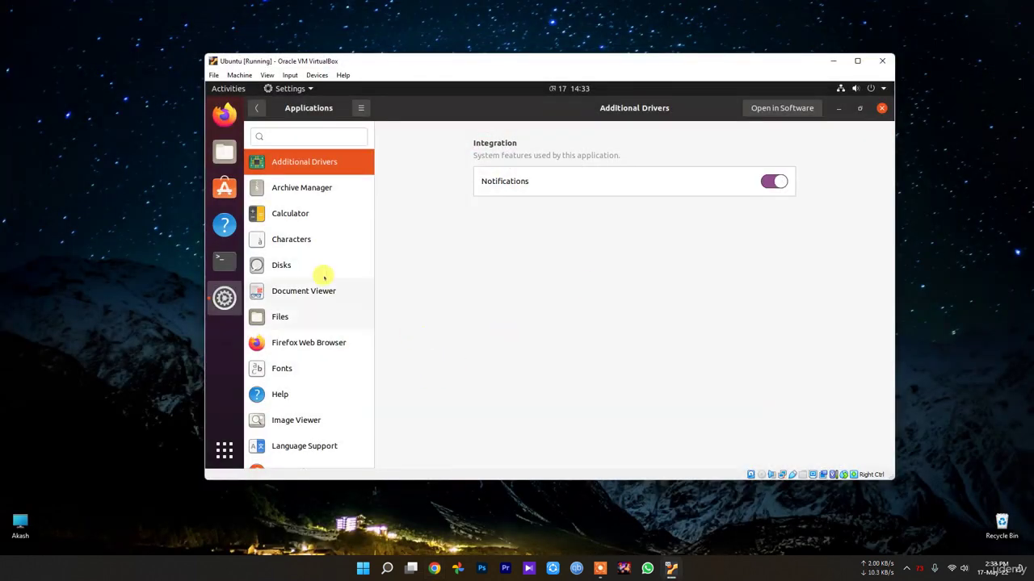
scroll(350, 339, "down", 4)
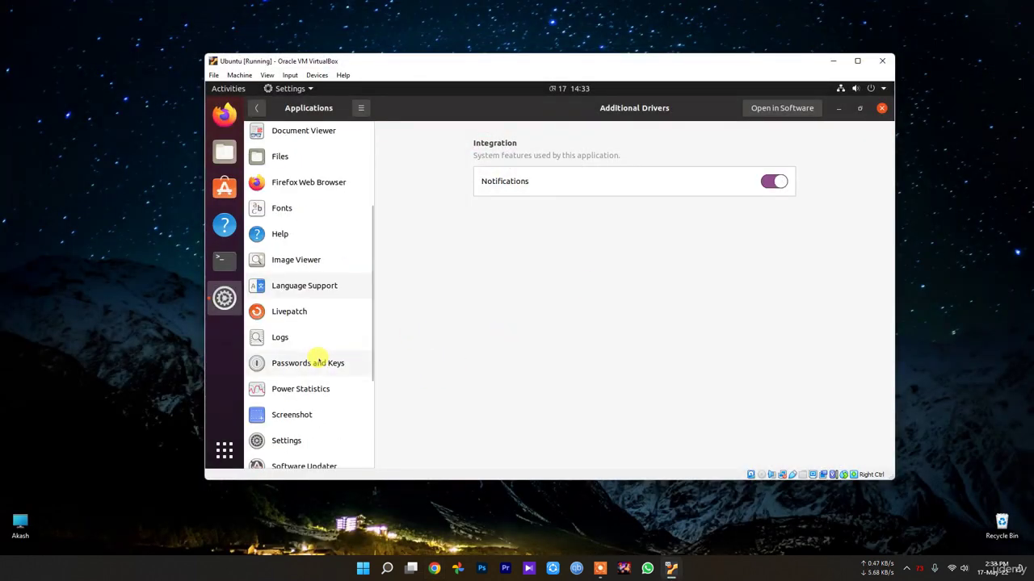
scroll(319, 360, "down", 3)
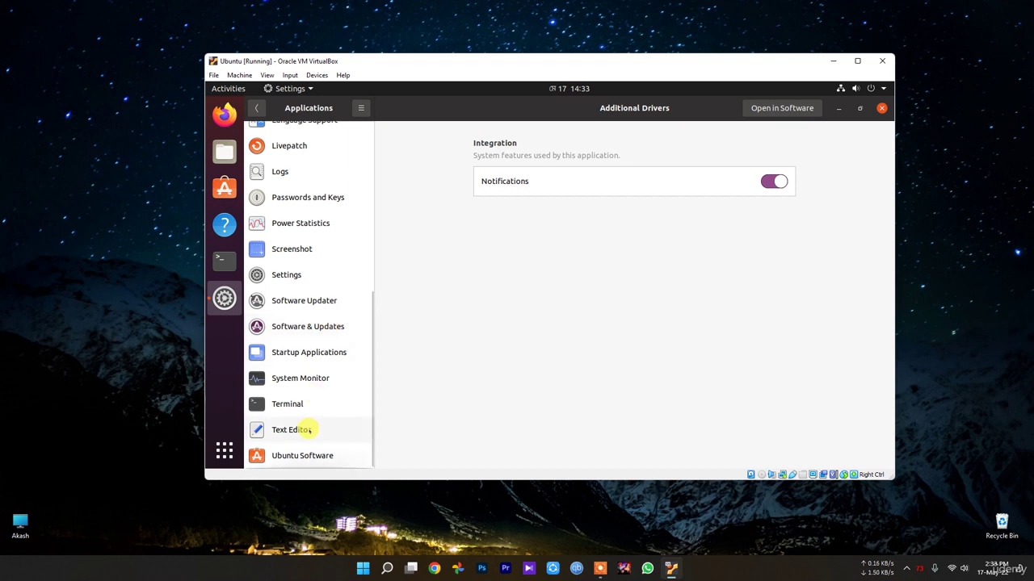
scroll(298, 396, "up", 3)
- Search 'software' in the applications overview and open Software & Updates
left_click(224, 450)
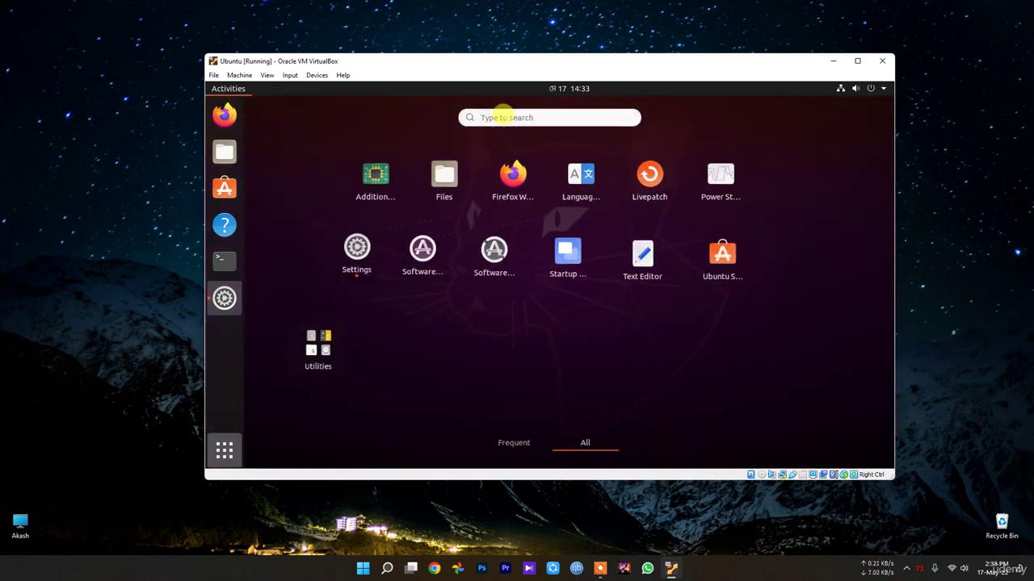
type("sofwar")
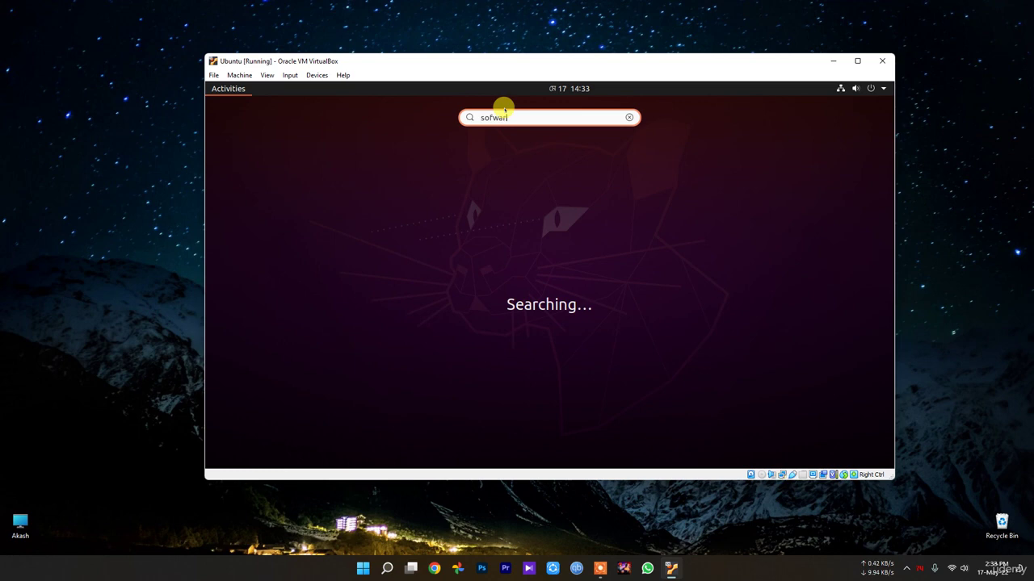
key("BackSpace")
key("BackSpace")
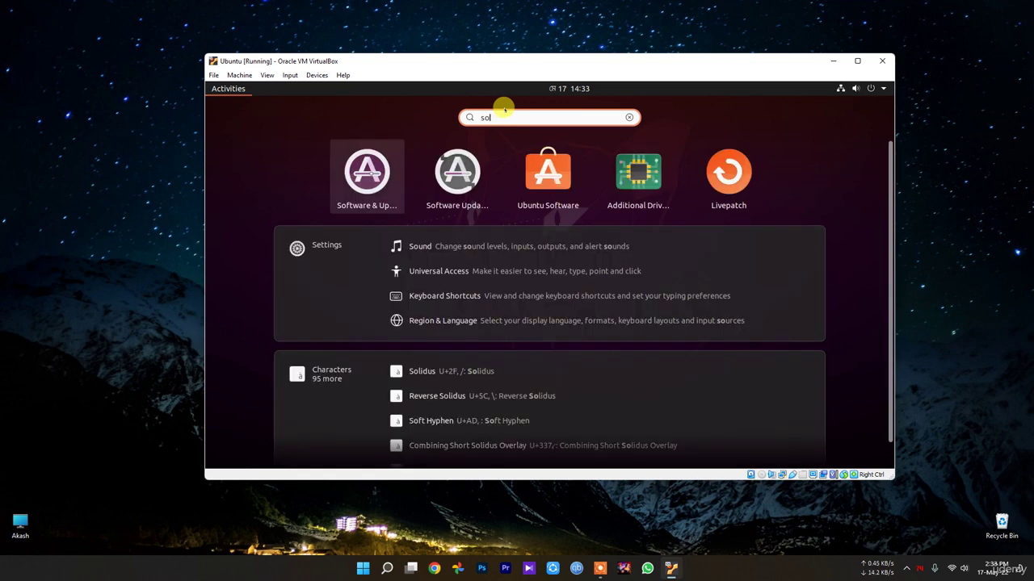
type("l")
key("BackSpace")
type("ftware")
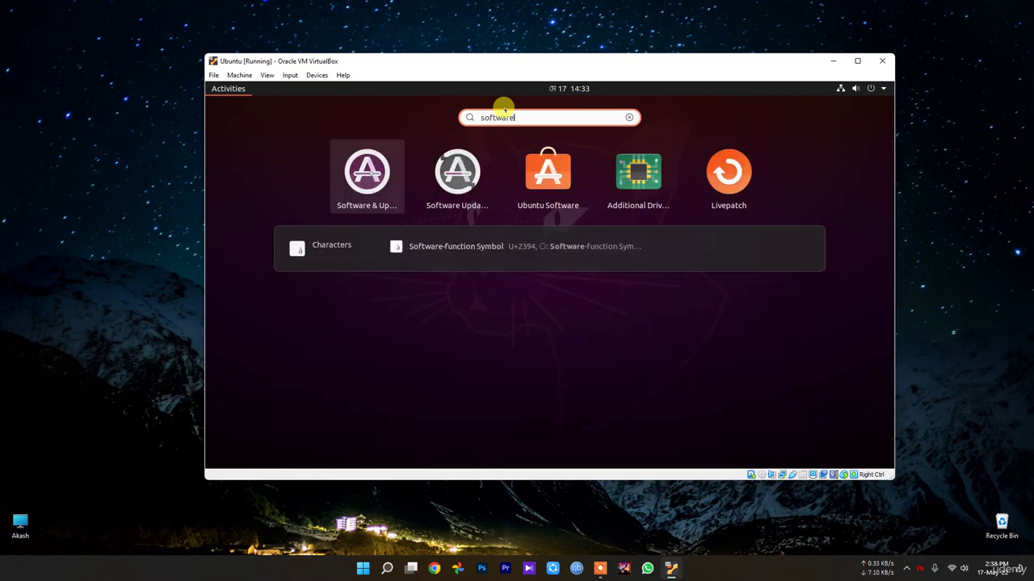
left_click(367, 183)
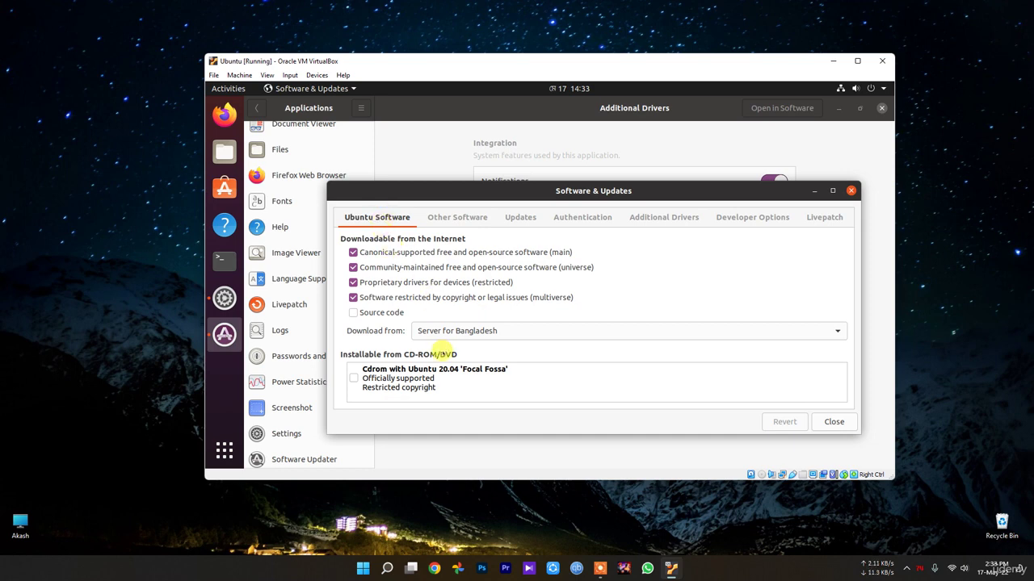
- Try Other… > Select Best Server, then cancel the test and its no-server error
left_click(495, 331)
left_click(443, 333)
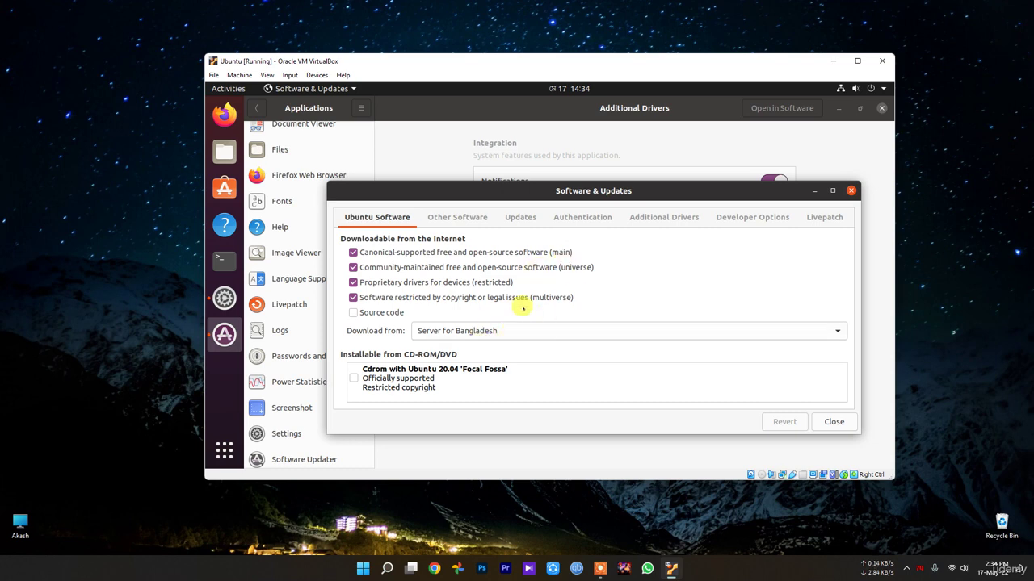
left_click(553, 331)
left_click(504, 348)
left_click(693, 250)
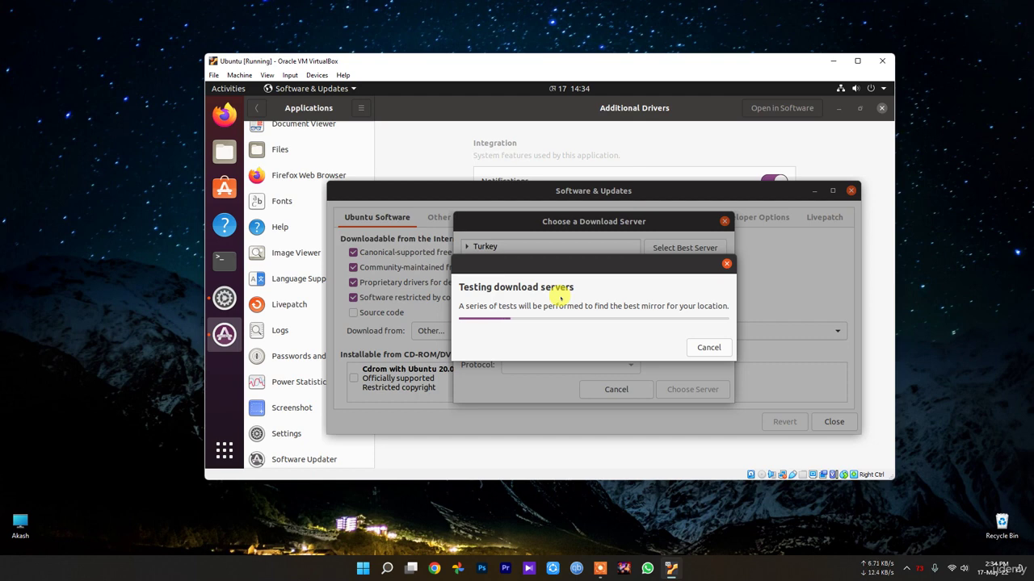
left_click(689, 347)
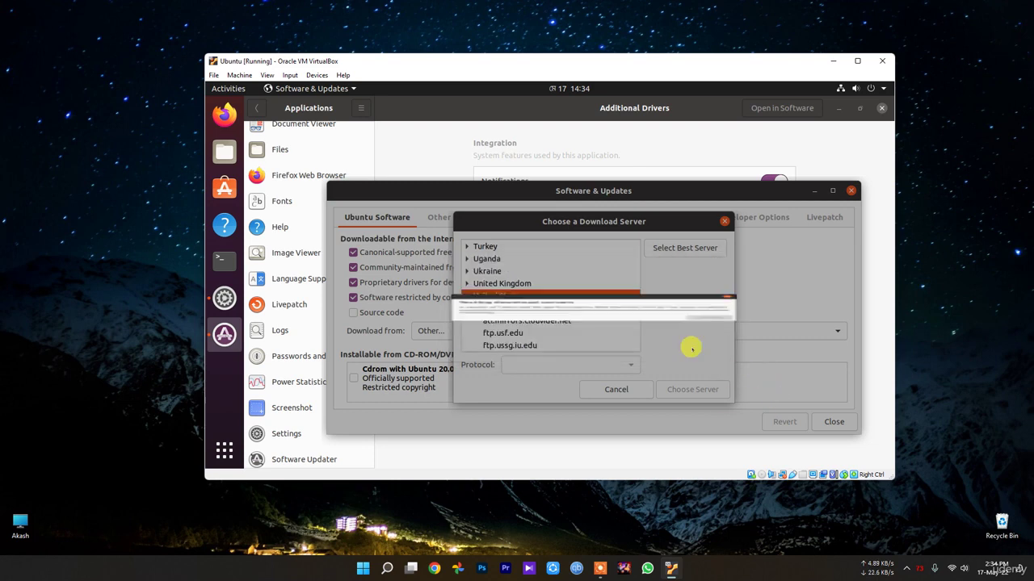
left_click(592, 333)
left_click(616, 387)
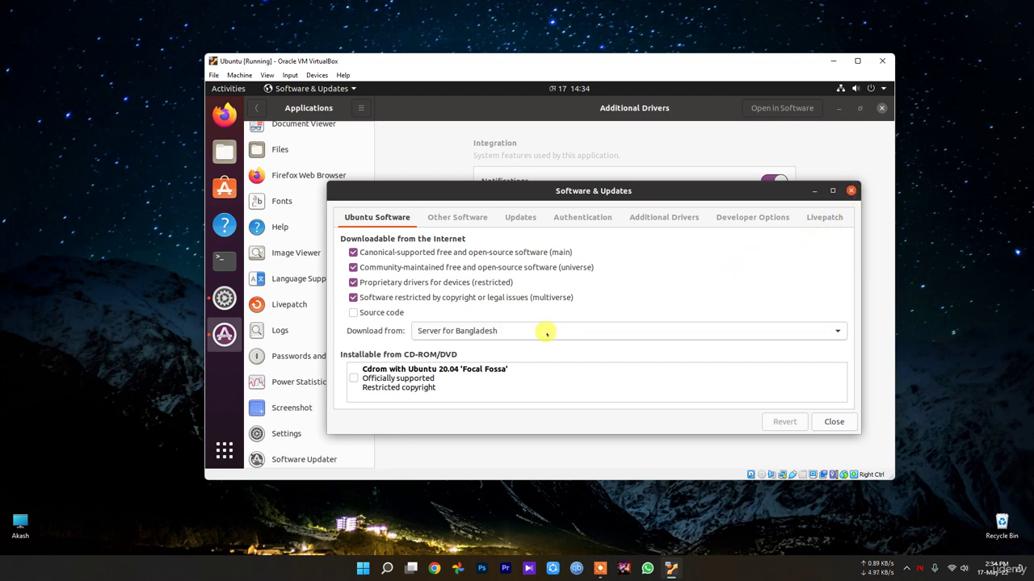
- Keep Server for Bangladesh and close both Software & Updates and Settings
left_click(471, 328)
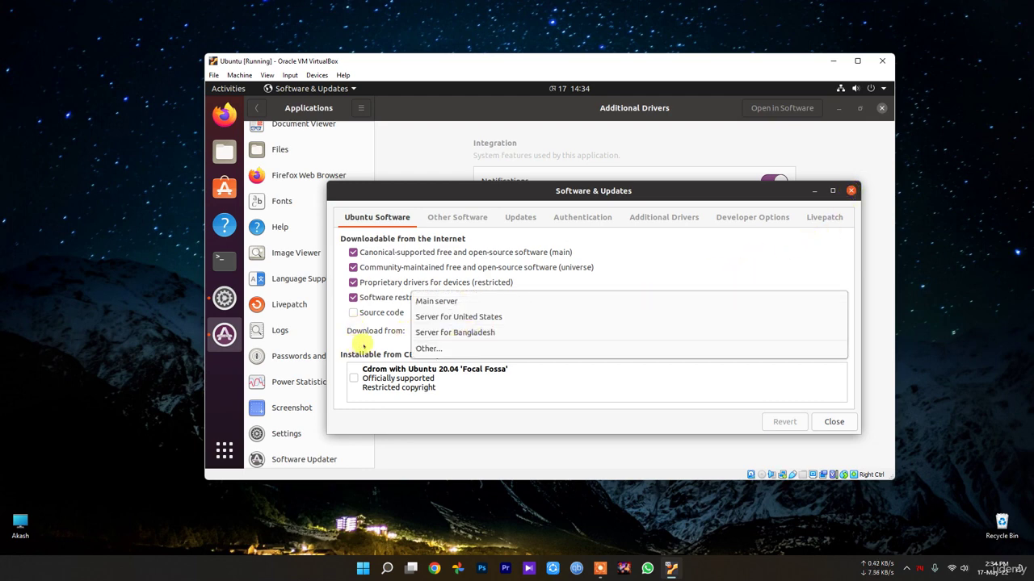
left_click(400, 348)
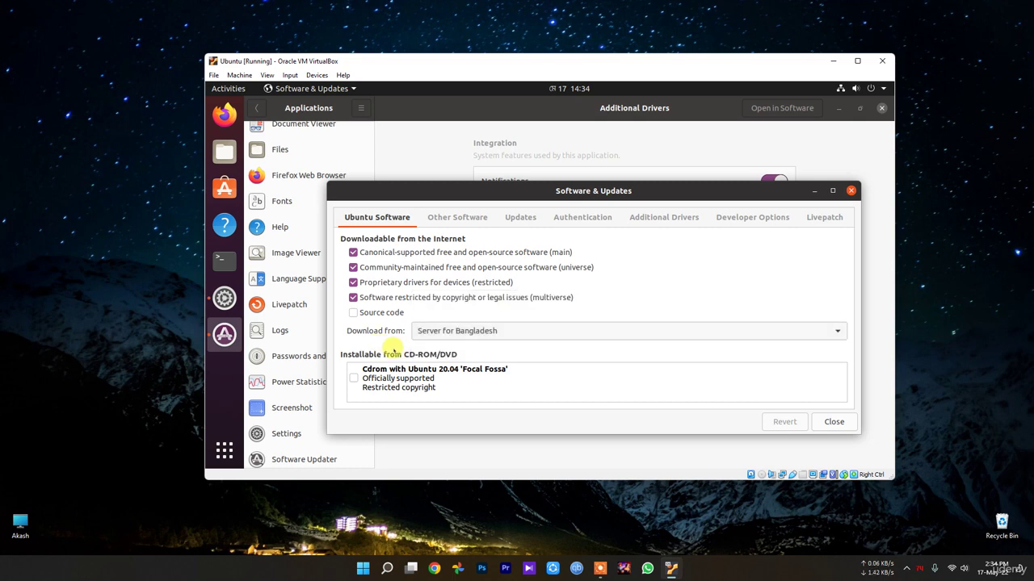
left_click(850, 190)
left_click(881, 107)
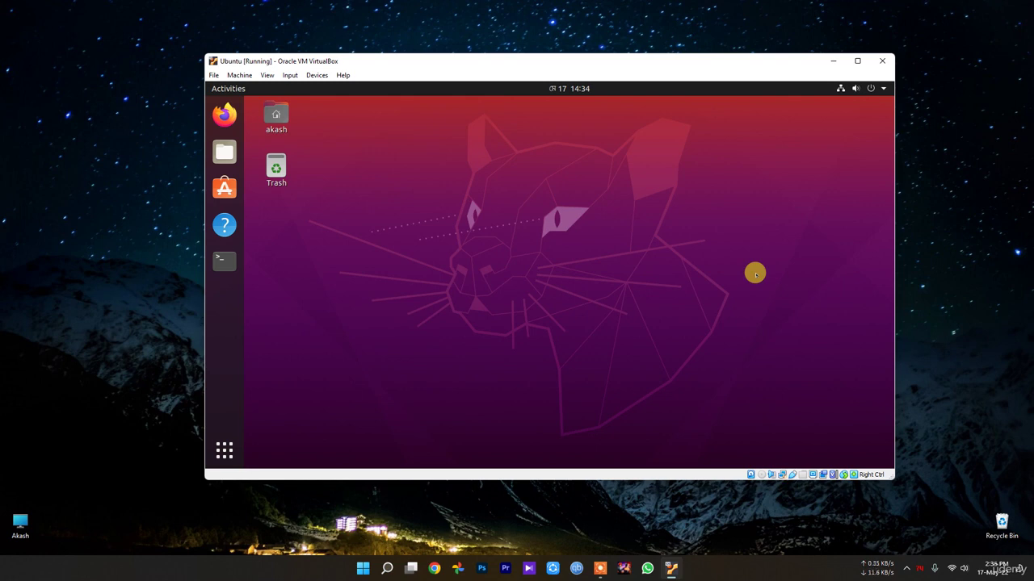
- Run 'sudo add-apt-repository ppa:apt-fast/stable' in a new terminal
left_click(218, 258)
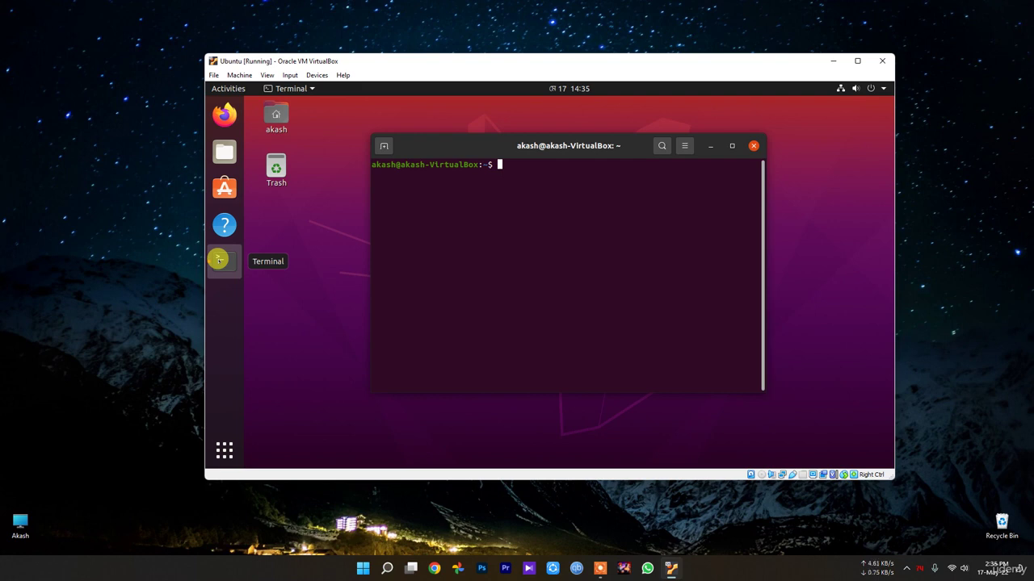
type("sudo ")
type("add-")
type("apt=")
key("BackSpace")
type("-resp")
key("BackSpace")
key("BackSpace")
key("BackSpace")
type("epository ppa\"")
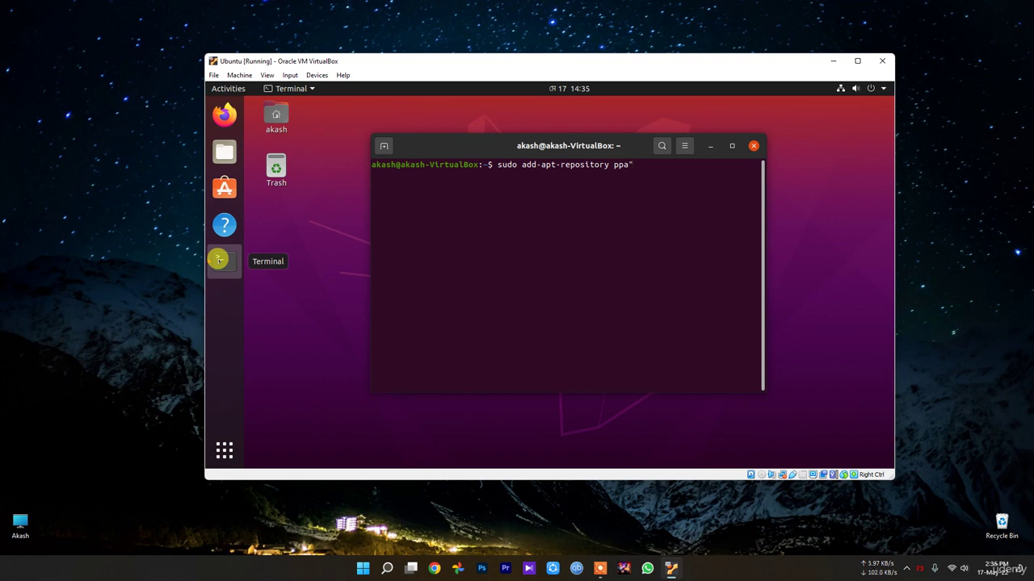
key("BackSpace")
type(":apt-fast/stable")
key("Return")
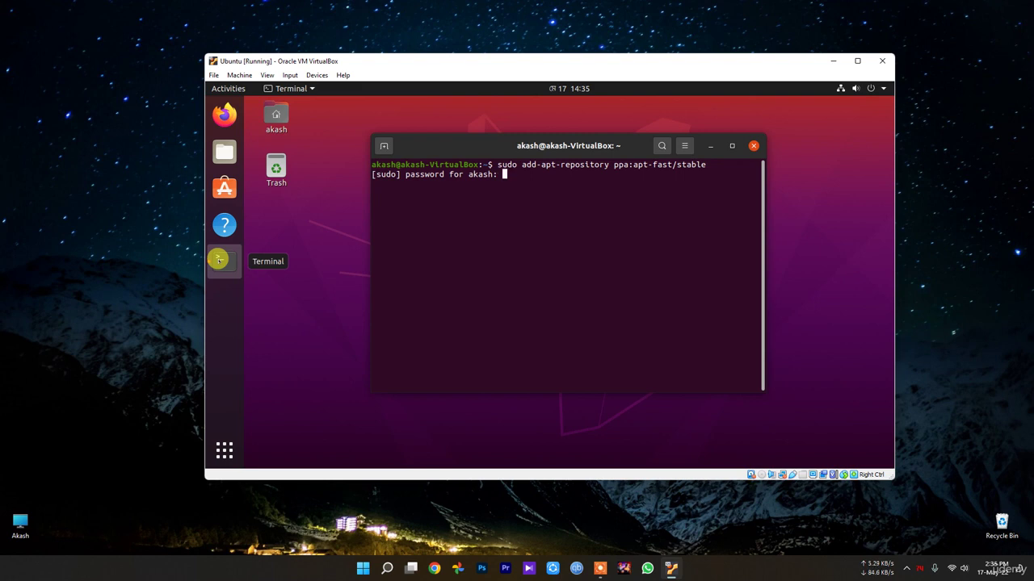
- Enter the sudo password and confirm adding the apt-fast PPA
key("Return")
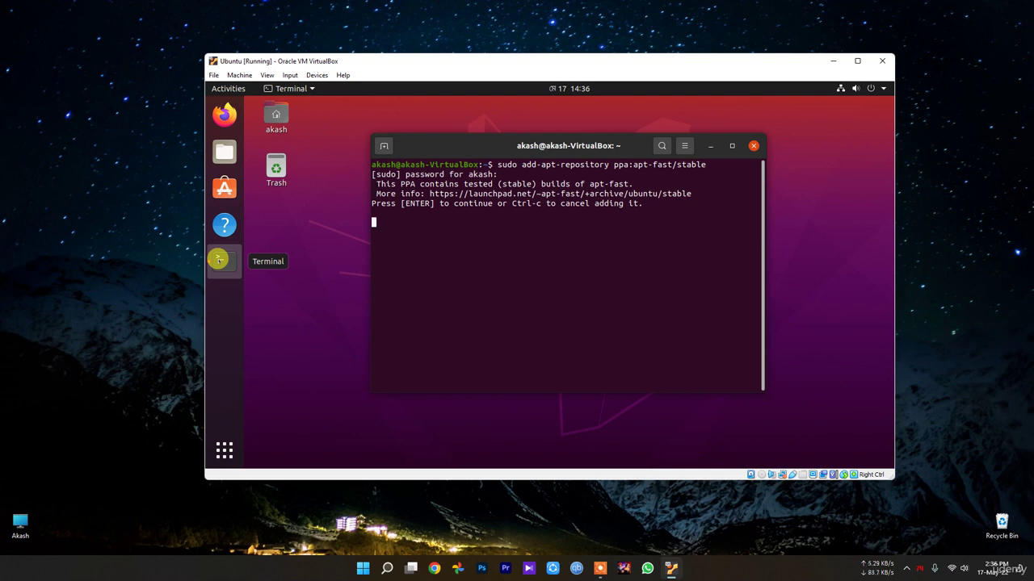
key("Return")
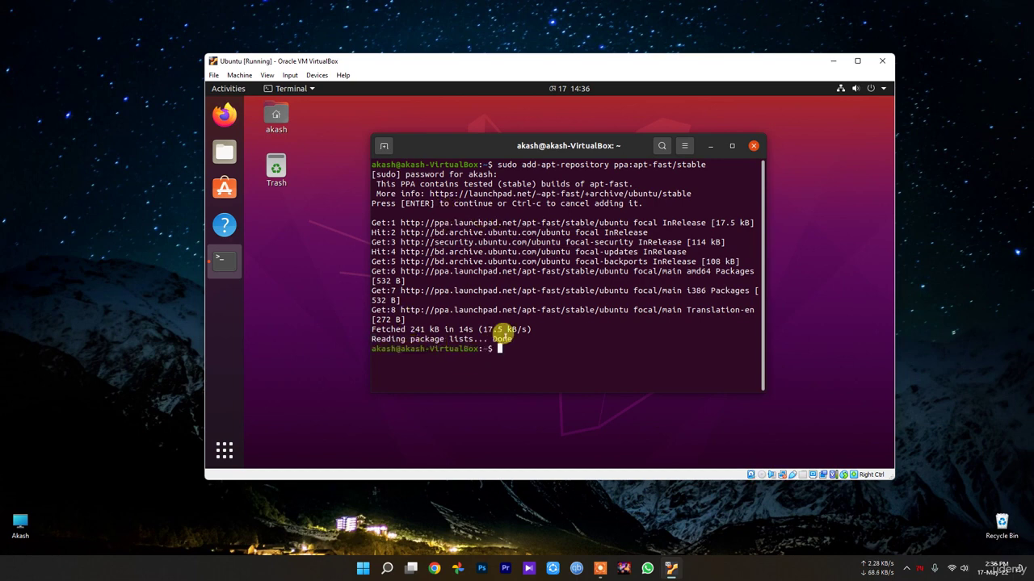
- Run 'sudo apt-get update', then recall it and trim it to 'sudo apt-get ' at the prompt
type("sudo")
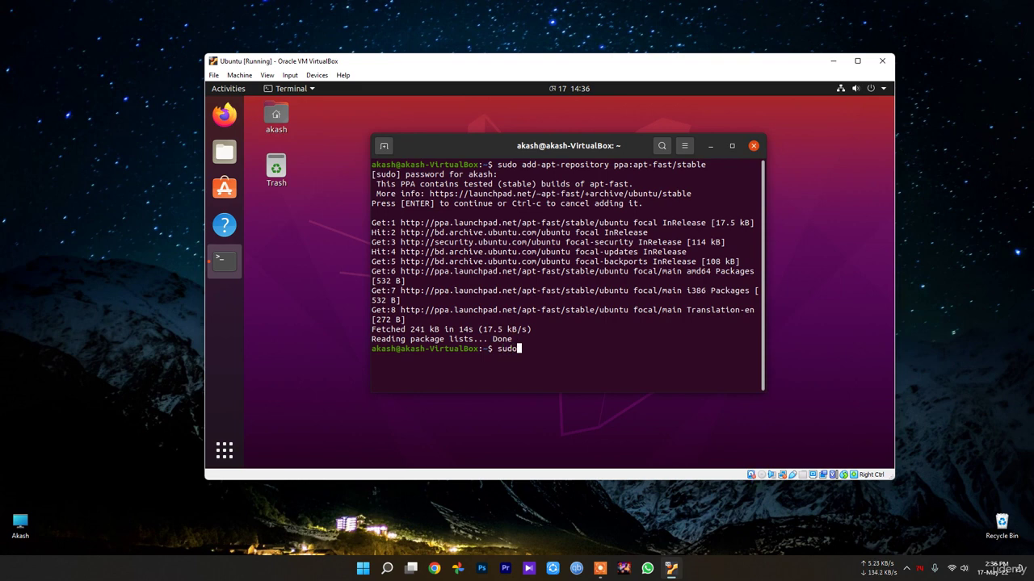
type(" apt-get update")
key("Return")
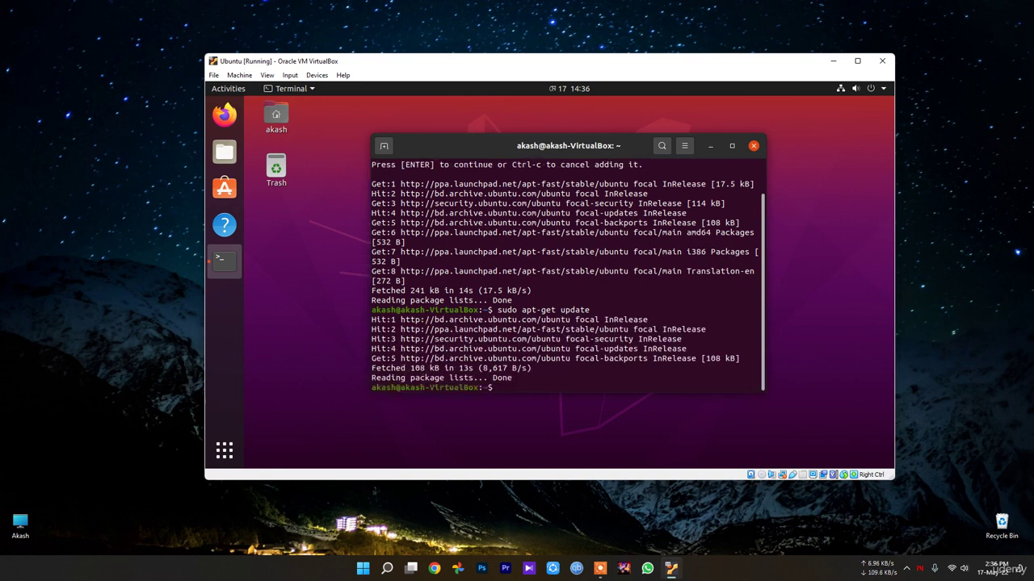
type("sudo apt")
key("Up")
key("BackSpace")
key("BackSpace")
key("BackSpace")
key("BackSpace")
key("BackSpace")
key("BackSpace")
- Run sudo apt-get install apt-fast and answer y to download it with its dependencies
type("install apt-fast")
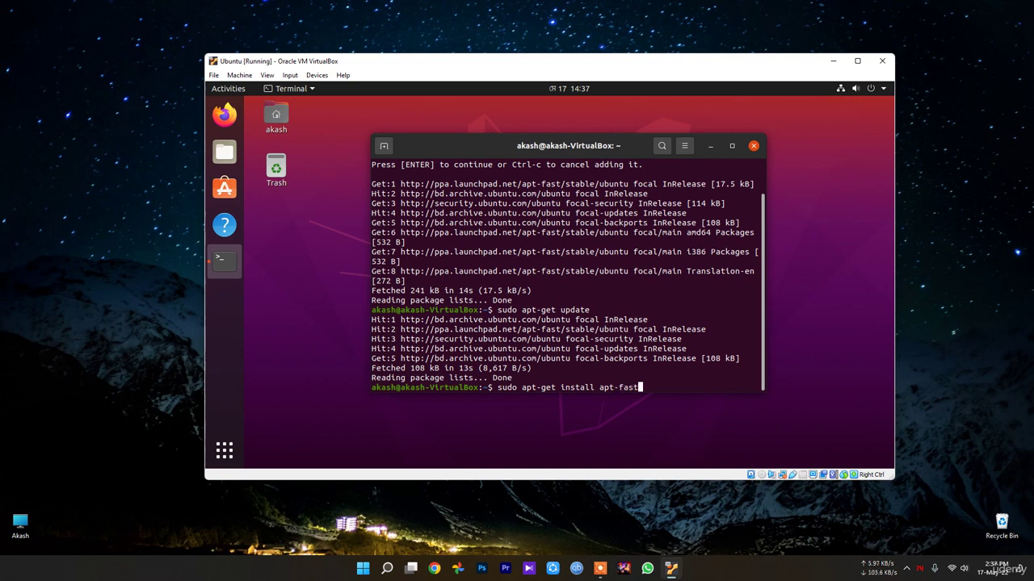
key("Return")
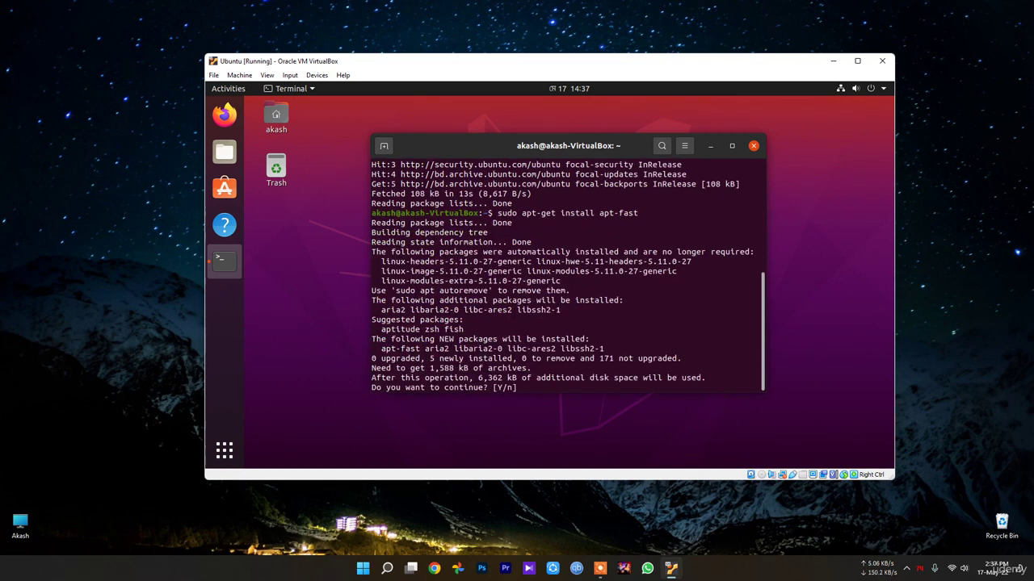
type("y")
key("Return")
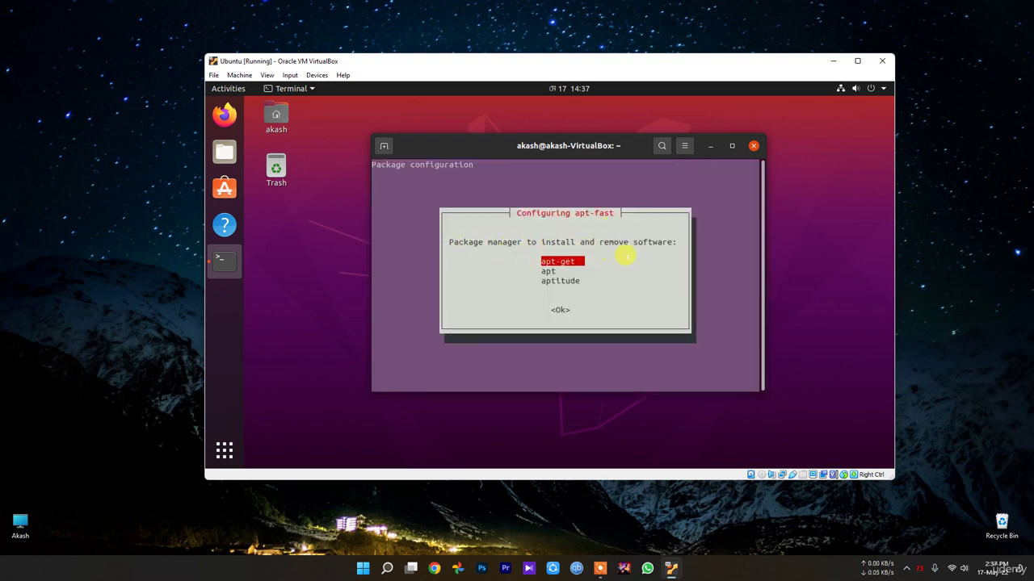
- Configure apt-fast with apt-get, 5 maximum connections, and its confirmation dialog suppressed
key("Return")
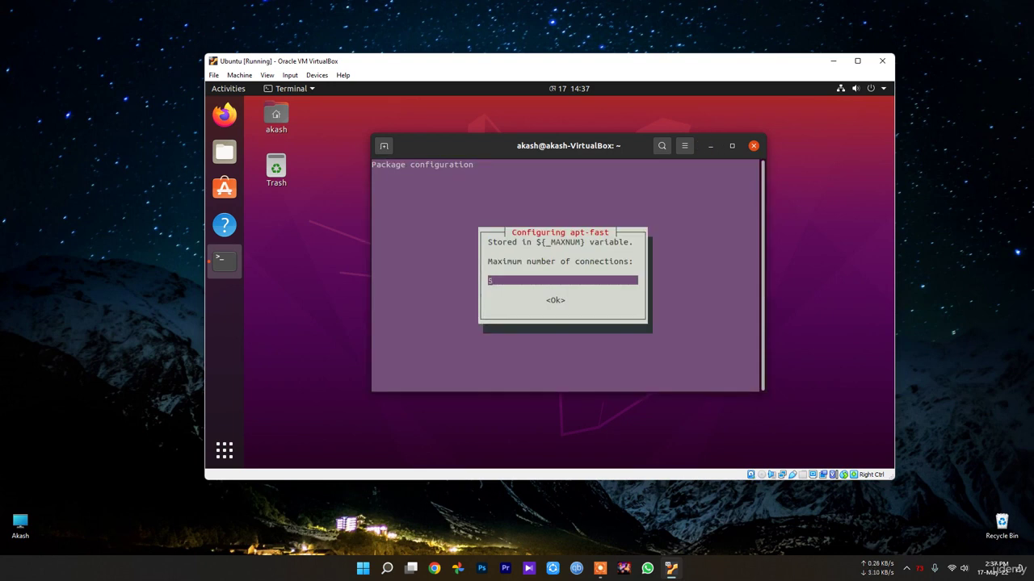
key("Return")
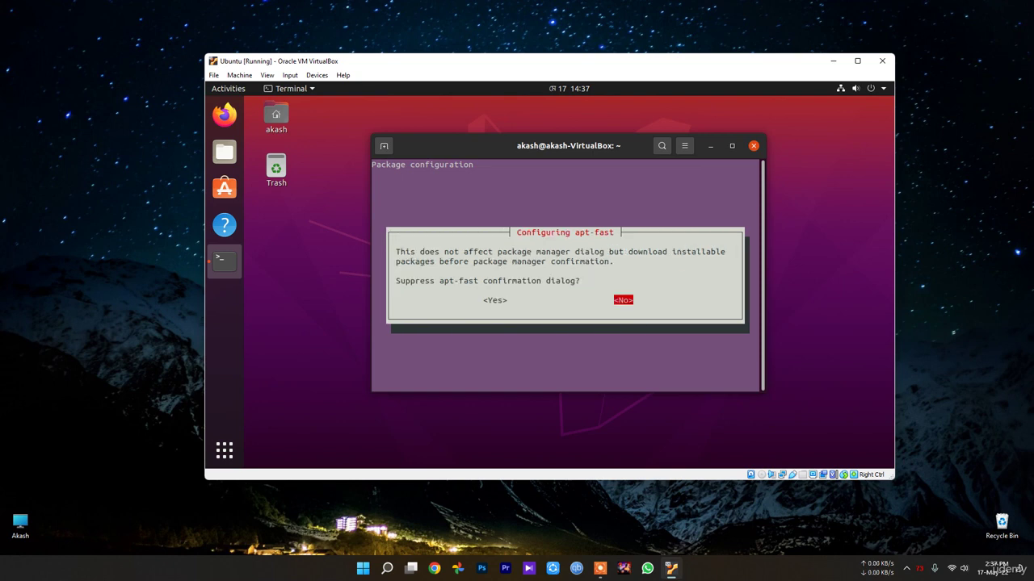
key("Left")
key("Return")
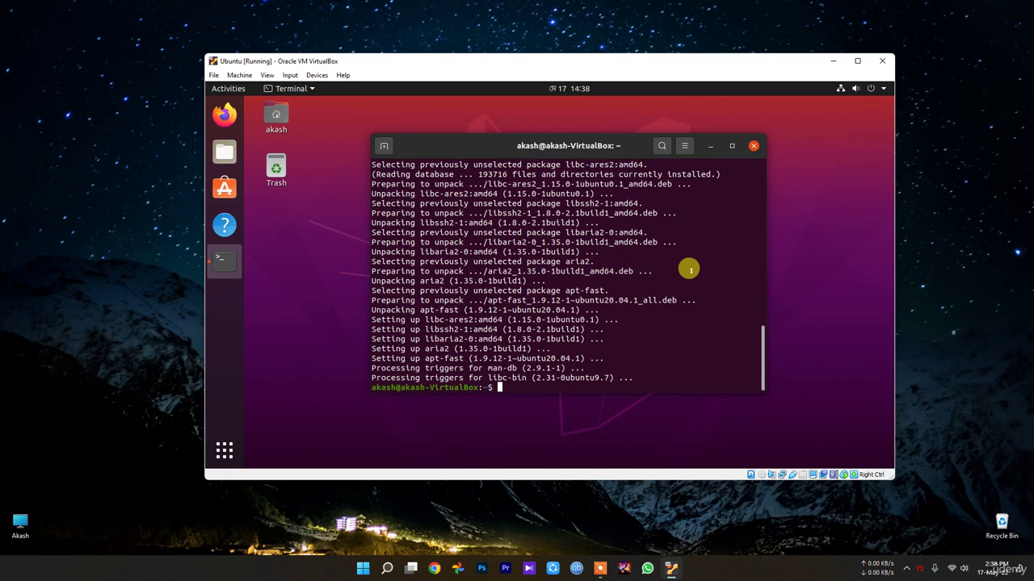
- Open /etc/apt/apt/config.d/00aptitude in gedit as root with sudo
type("sudo ")
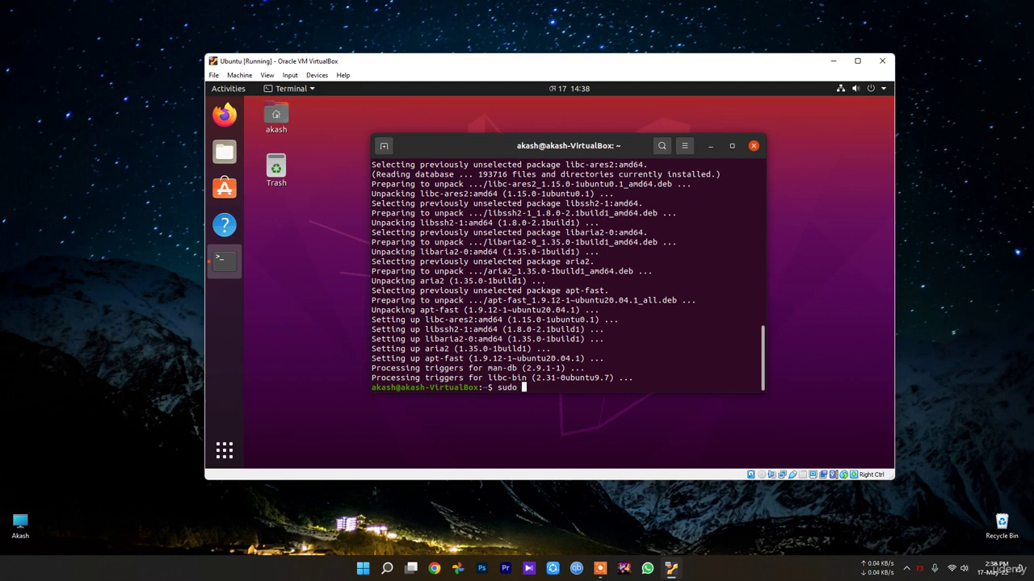
type("gedit /etc/apt/apt/config.d")
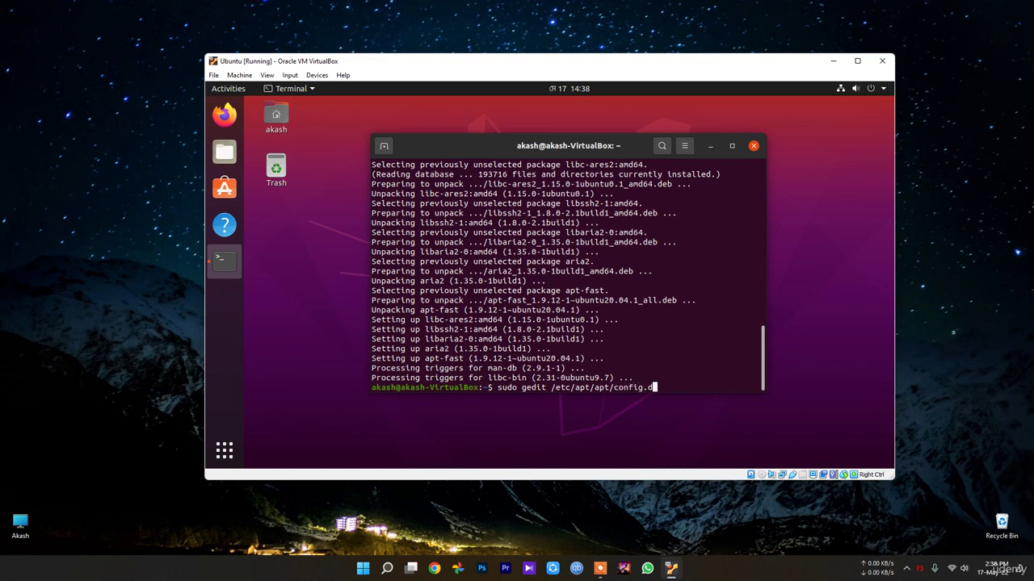
type("/00aptitude")
key("Return")
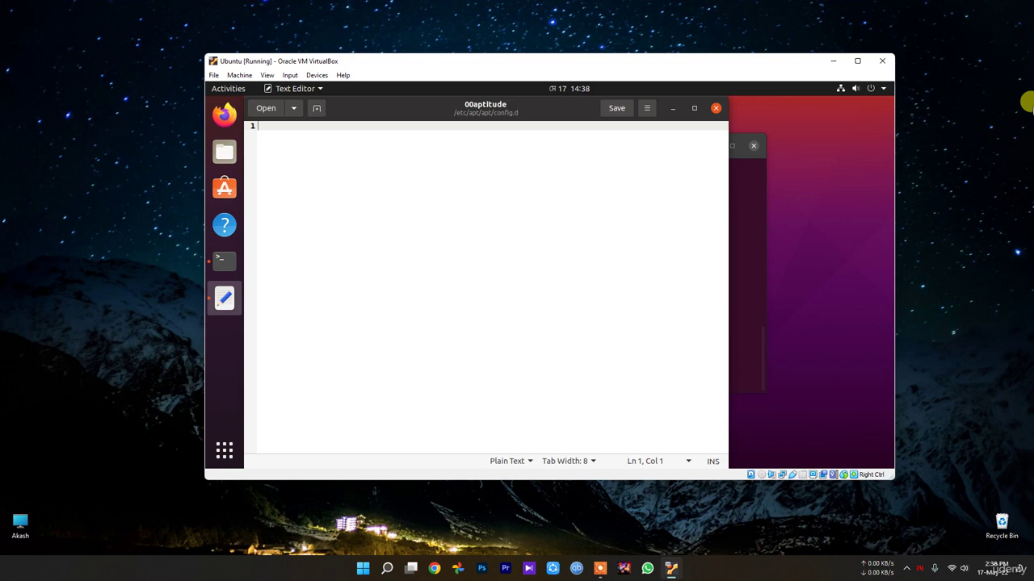
- Write Acquire::Language "none"; into 00aptitude and try saving it
type("A")
type("cquire::")
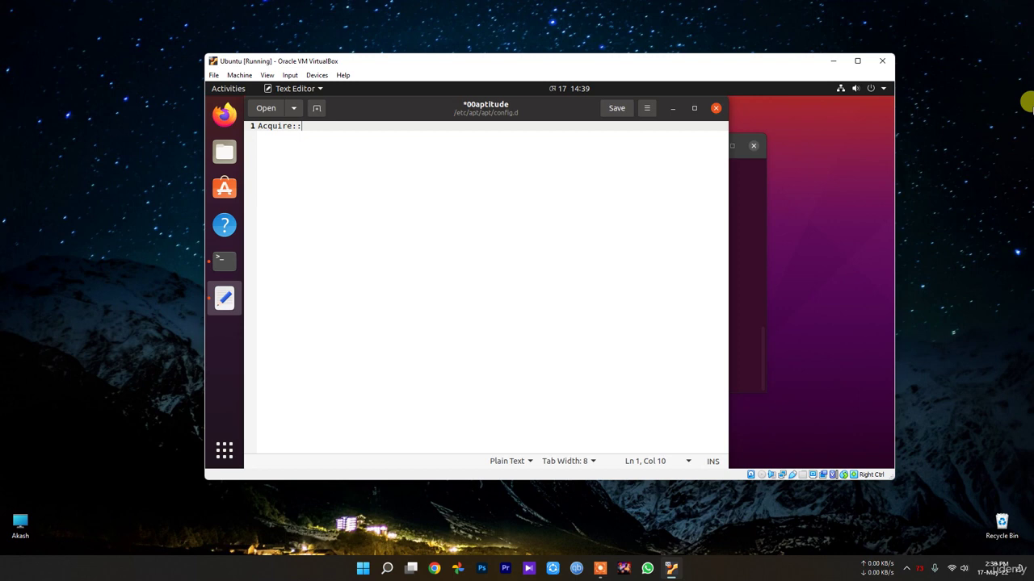
type("Language \"none\";")
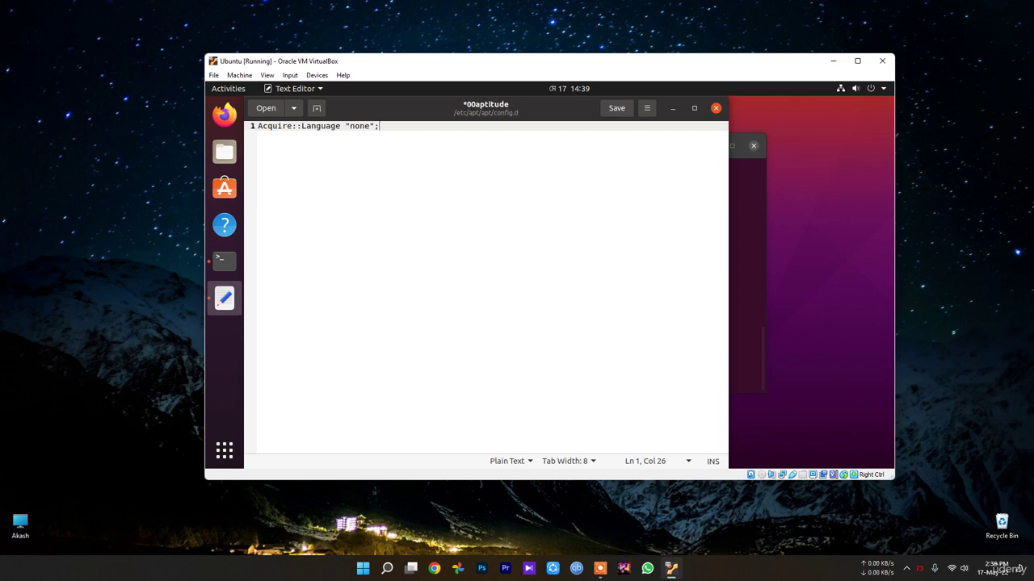
left_click(617, 109)
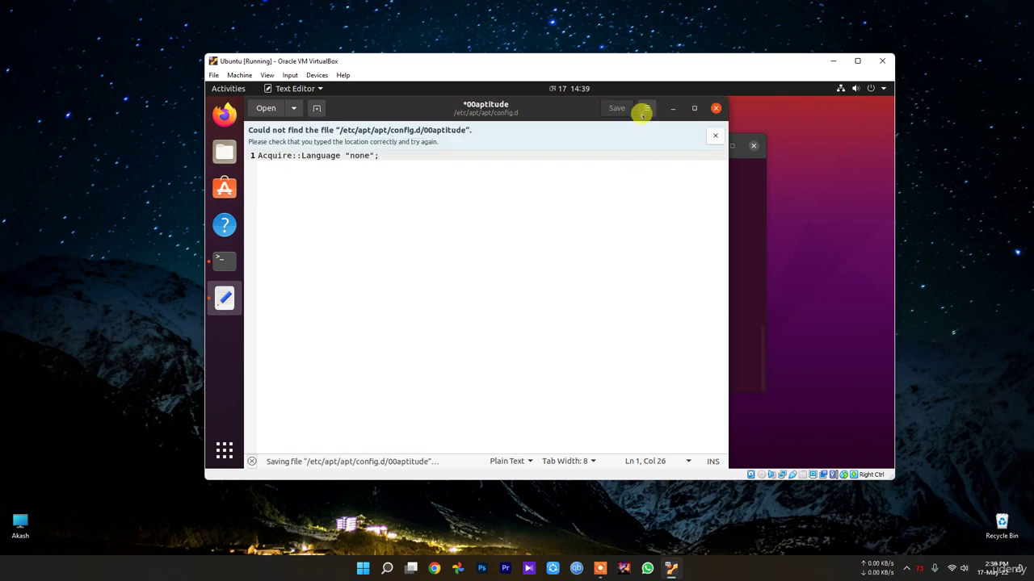
- Close gedit without saving after the save fails with file-not-found
left_click(716, 108)
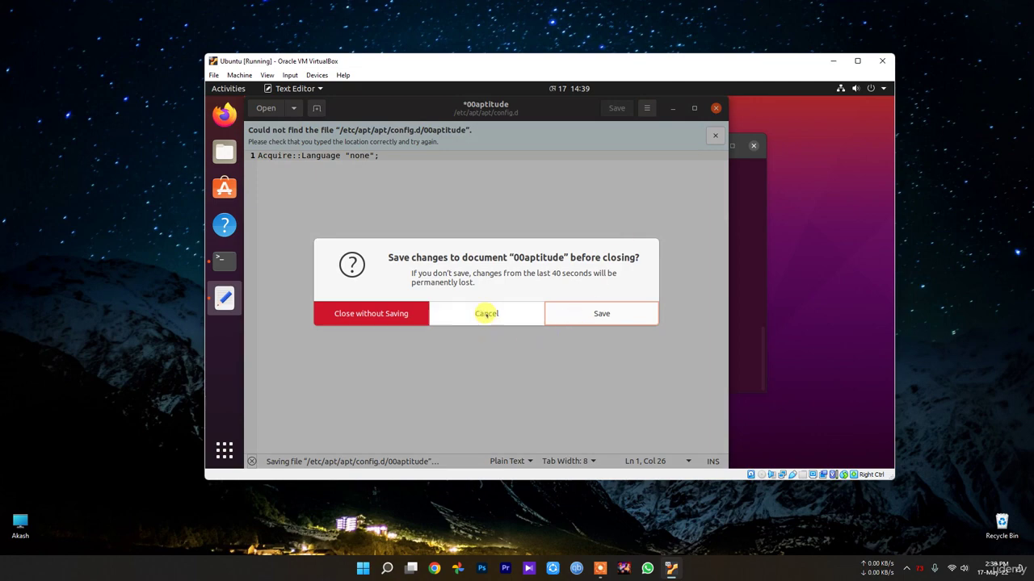
left_click(484, 313)
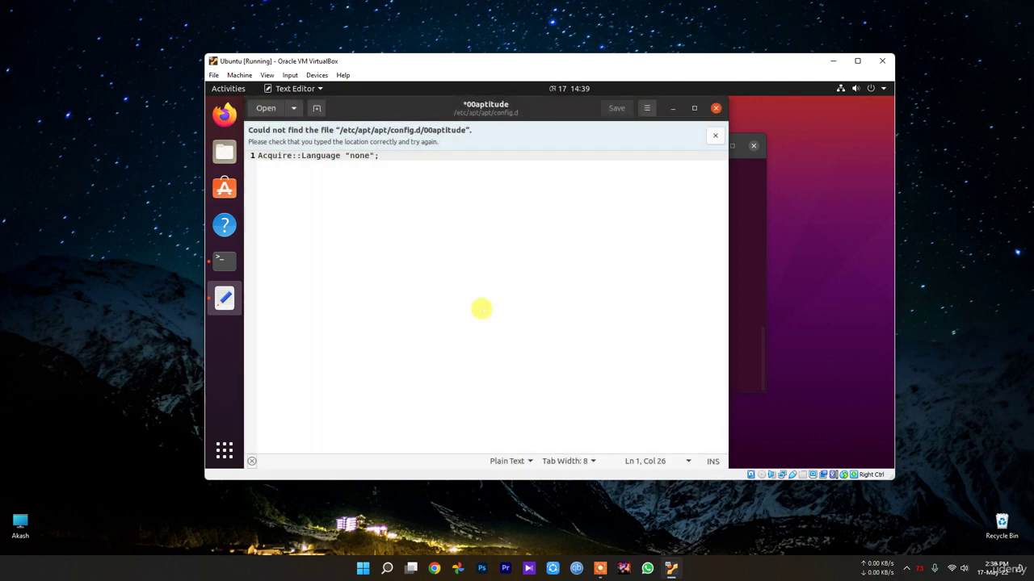
left_click(715, 108)
left_click(382, 312)
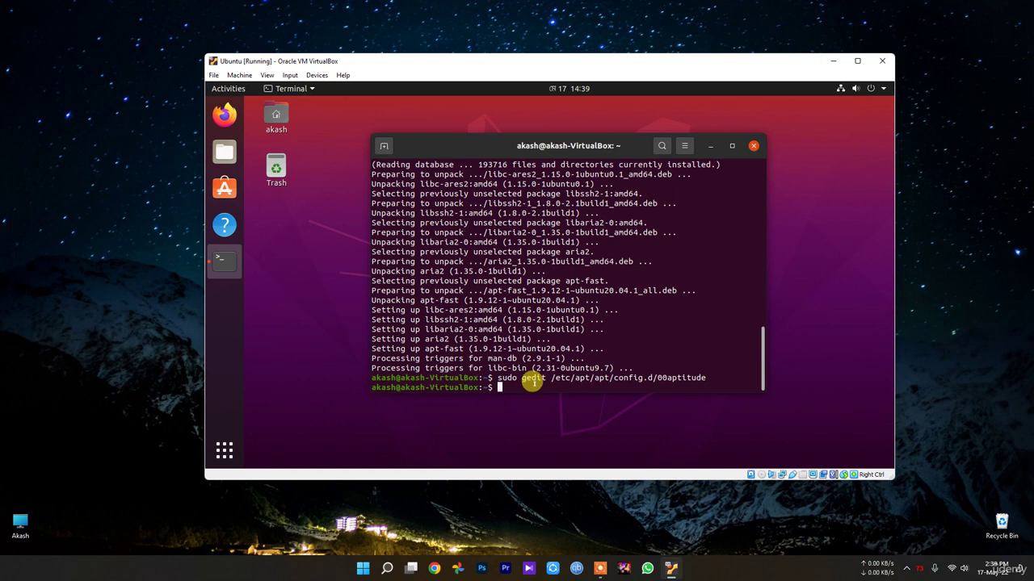
key("Return")
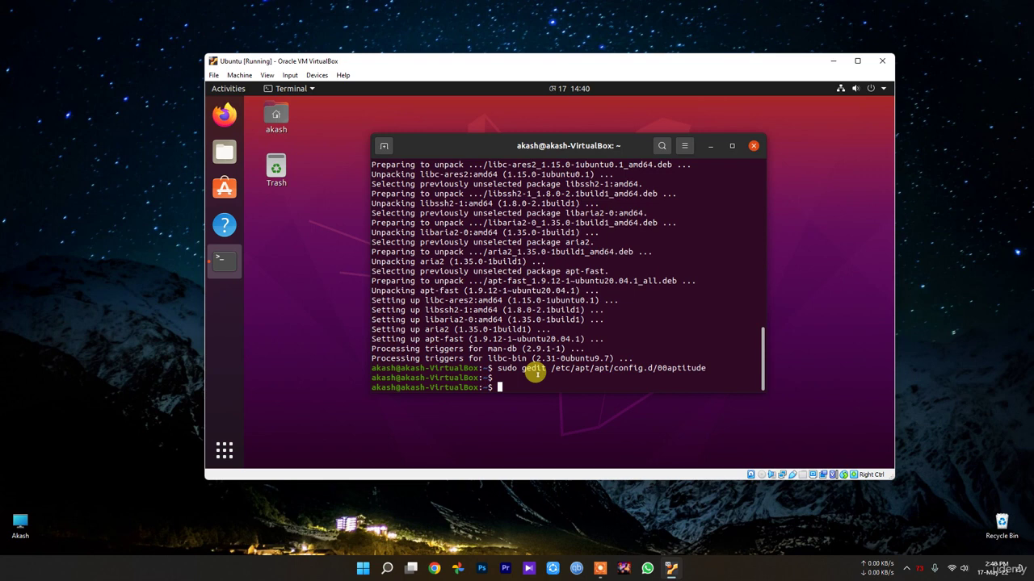
- Install the tlp and tlp-rdw packages with sudo apt install
type("sudo ap")
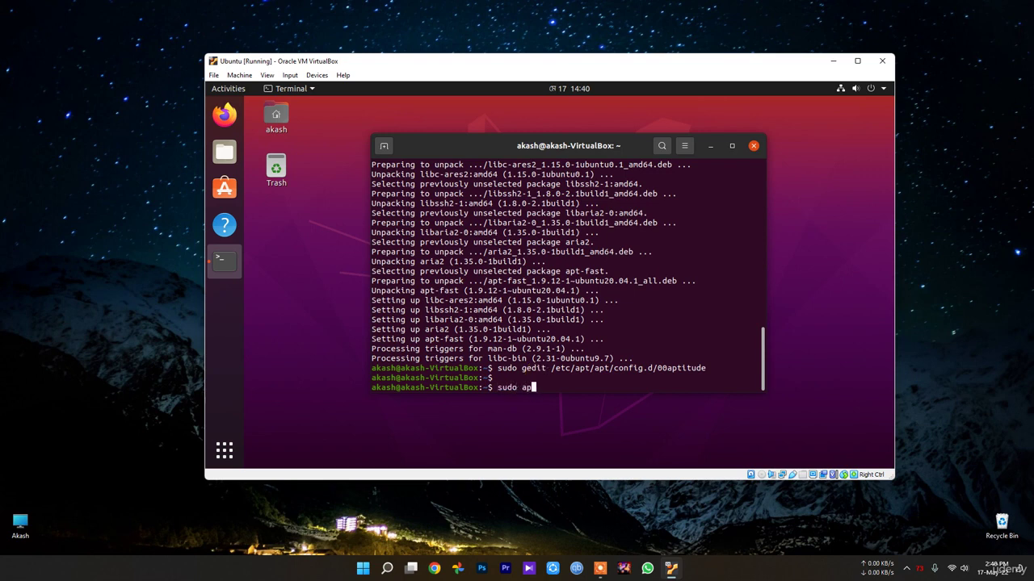
type("t install tlp tlp-rdw")
key("Return")
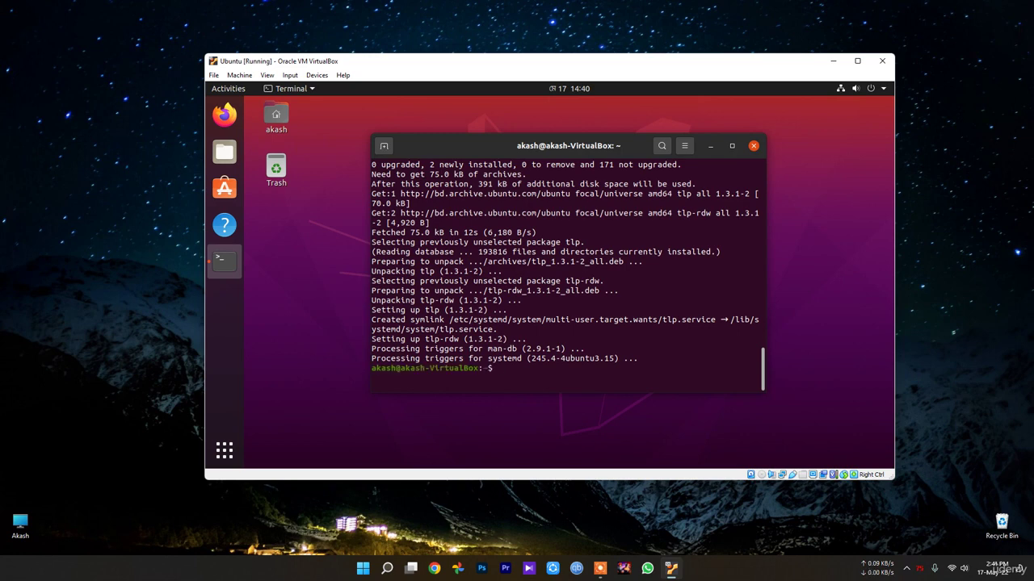
- Run sudo tlp start so TLP reports running in AC mode
type("sudo tlp start")
key("Return")
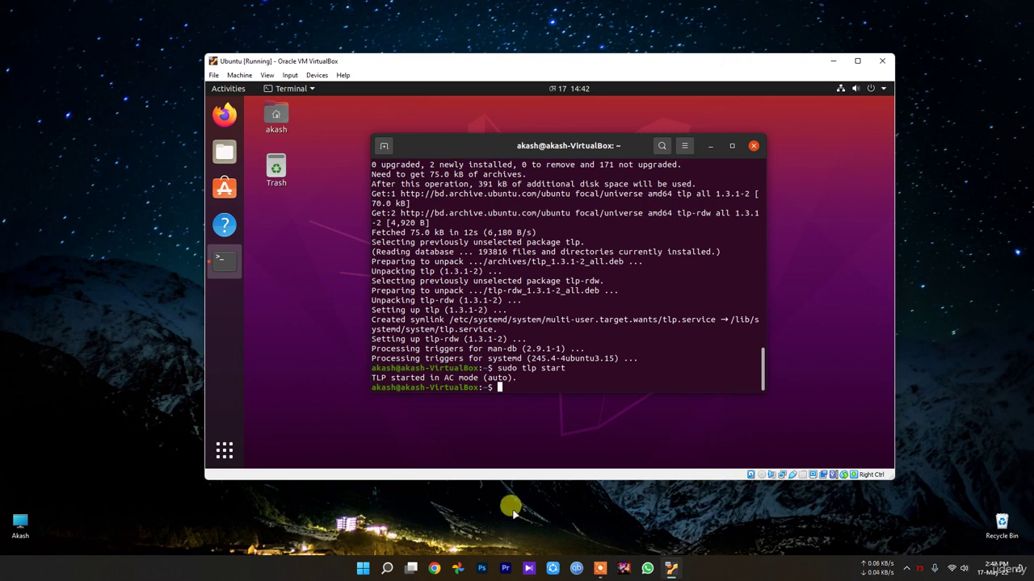
mouse_move(923, 570)
- Close the GNOME Terminal window to leave an empty desktop
left_click(753, 146)
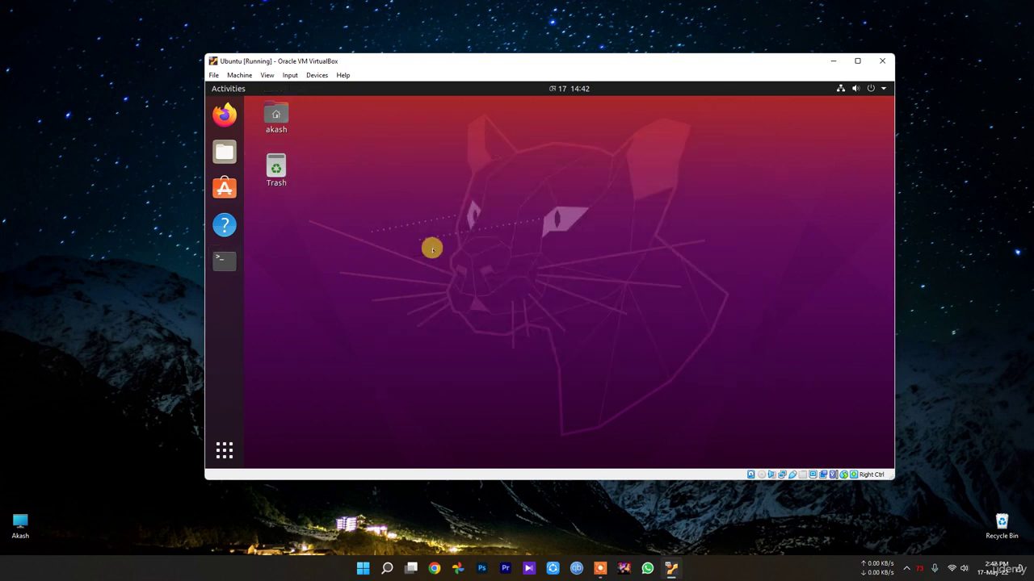
- Show the applications overview, glance at Frequent, then list All installed apps
left_click(221, 451)
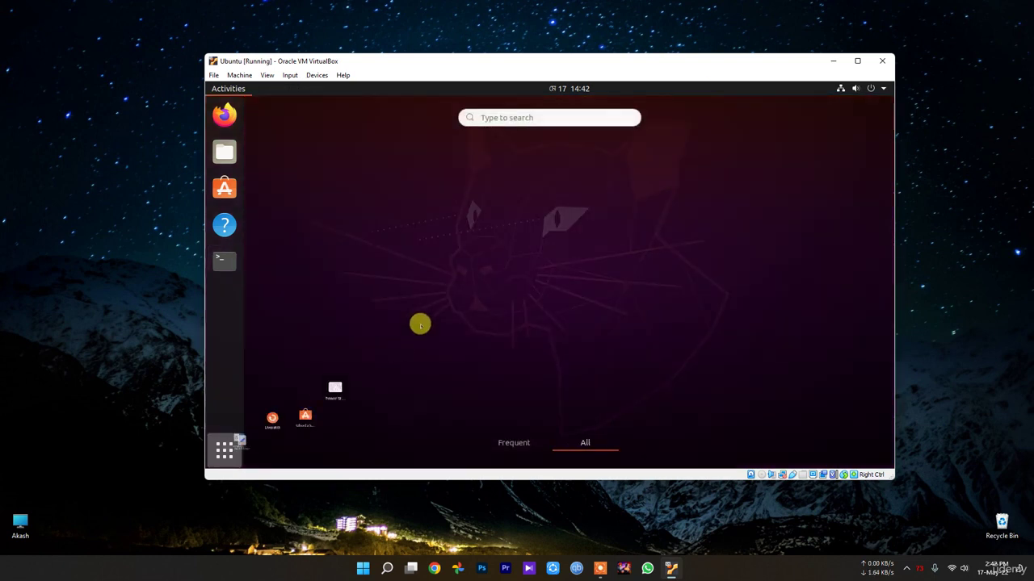
left_click(515, 443)
left_click(604, 441)
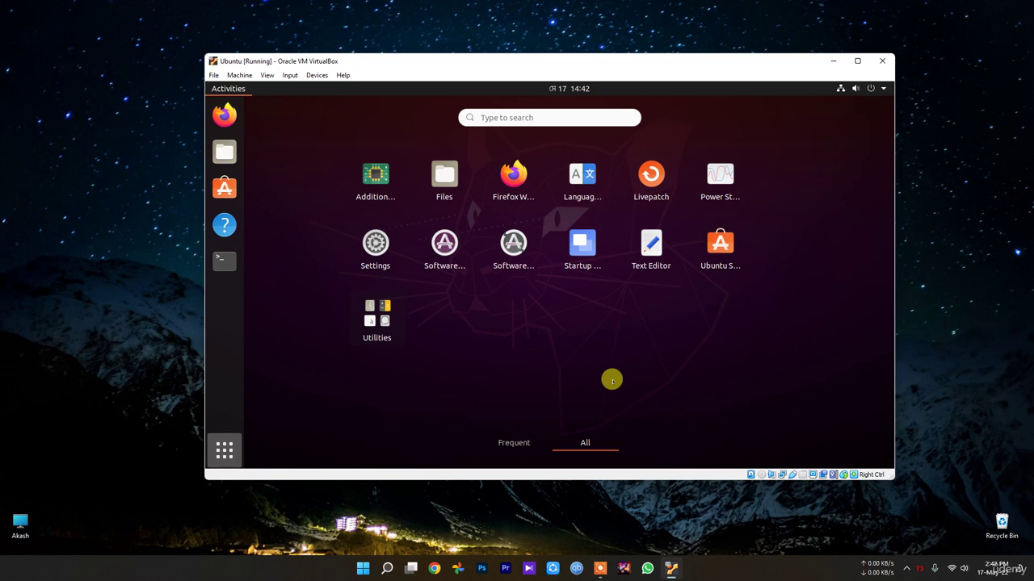
- Search installed applications for "clean", then shorten it to "cle"; no cleaner app appears
left_click(224, 450)
left_click(224, 450)
left_click(508, 118)
type("cl")
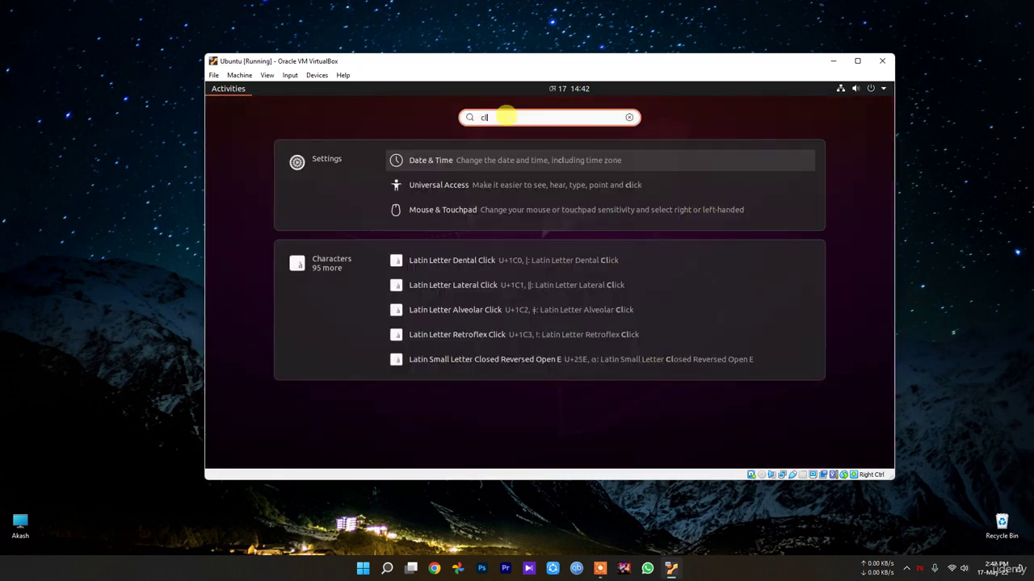
type("ean")
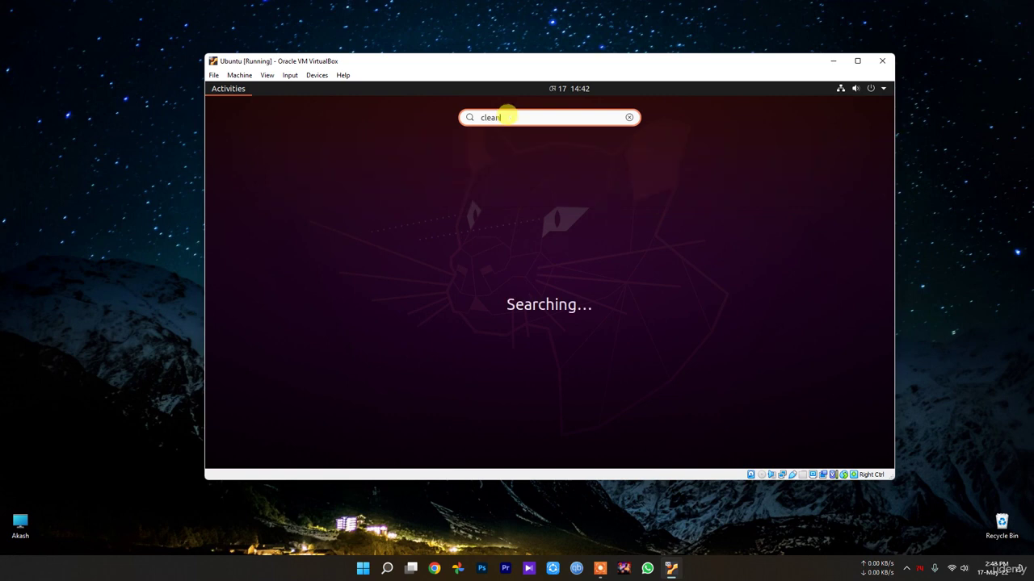
key("BackSpace")
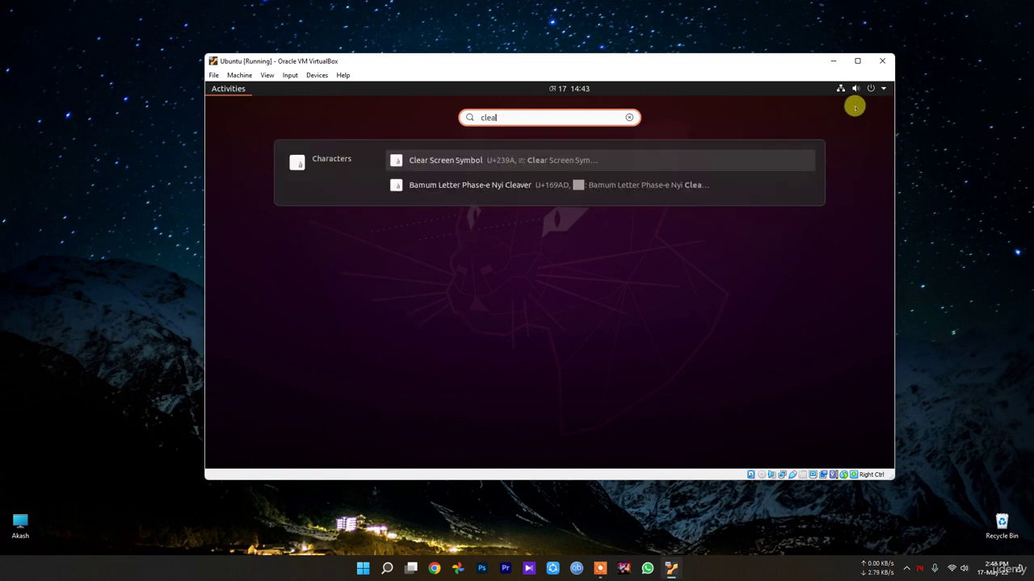
key("BackSpace")
- Clear the search and return to the All applications grid
key("Escape")
key("super+a")
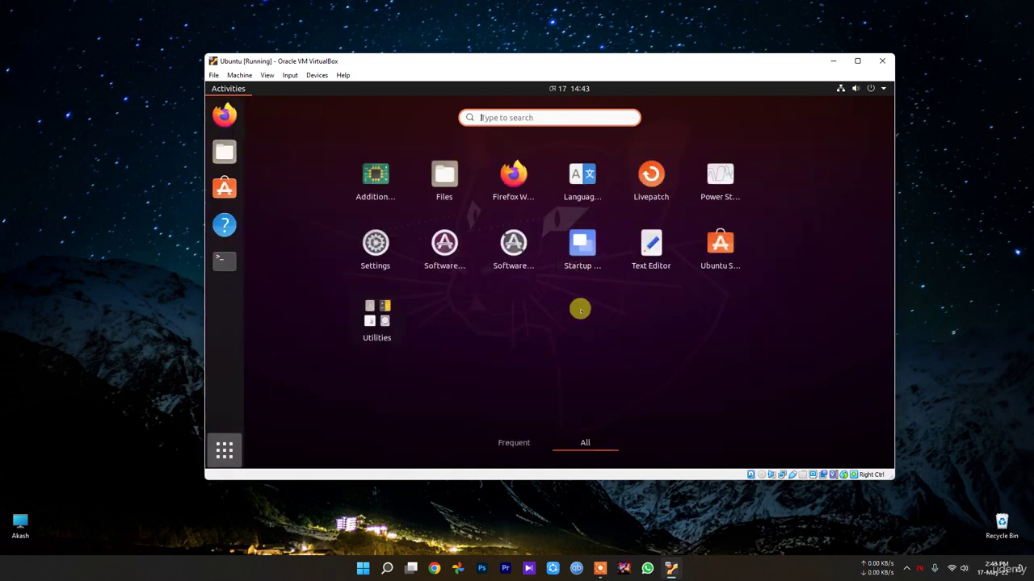